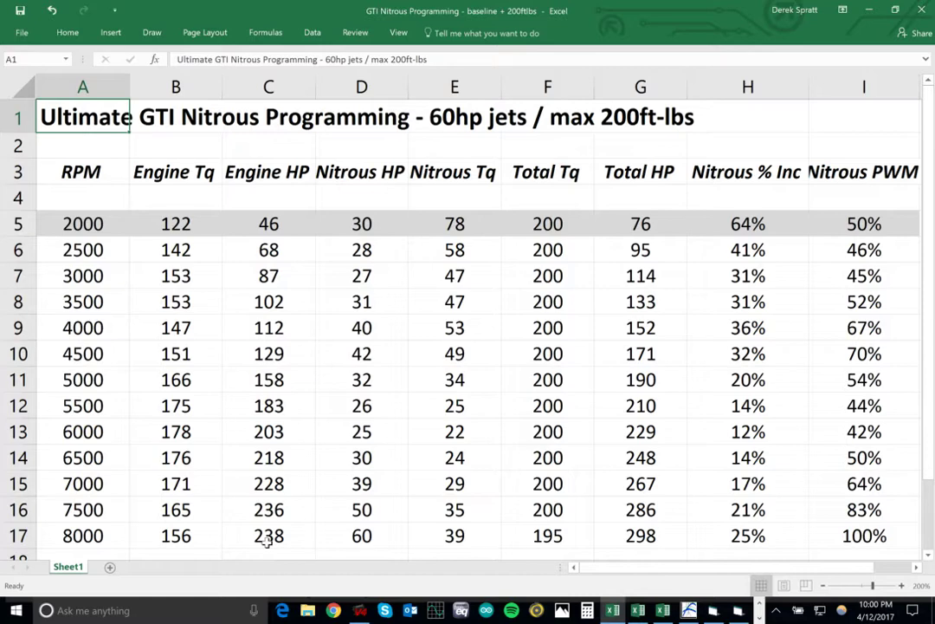
Step: Switch to Holley EFI V4 to view the Stage 1 nitrous RPM-based progressive curve
{"action": "left_click", "coordinate": [366, 614]}
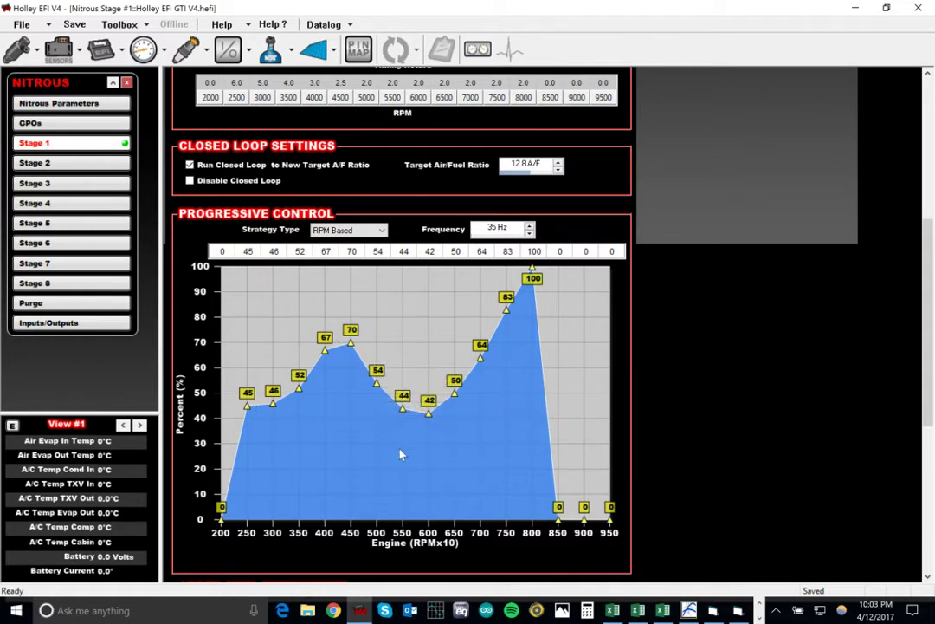
Step: Bring back the Excel 60hp jets / max 200ft-lbs nitrous PWM table
{"action": "left_click", "coordinate": [613, 610]}
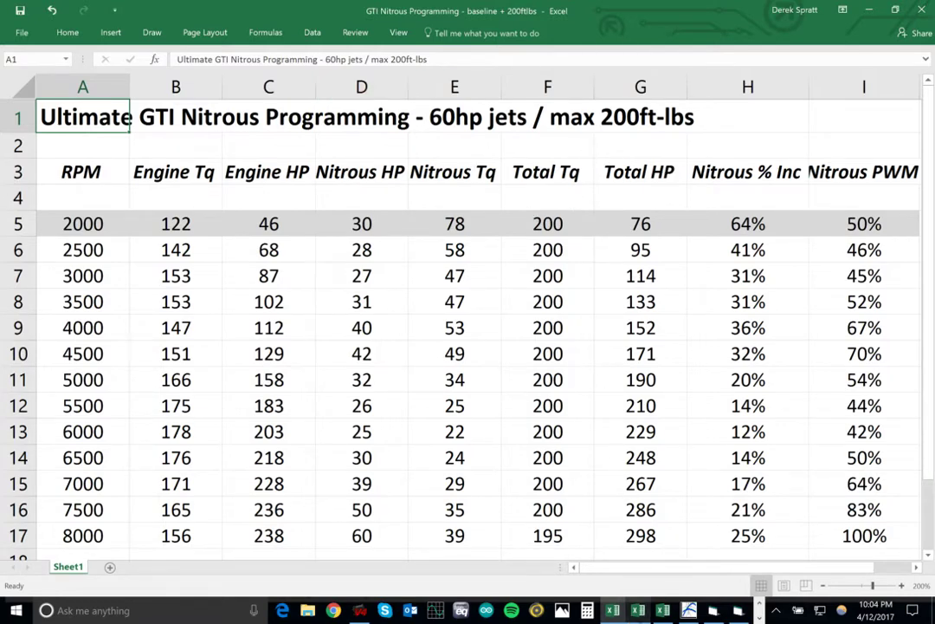
Step: Compare the 80hp and 60hp 100%-at-all-RPMs nitrous workbooks, finishing on 80hp jets
{"action": "left_click", "coordinate": [638, 613]}
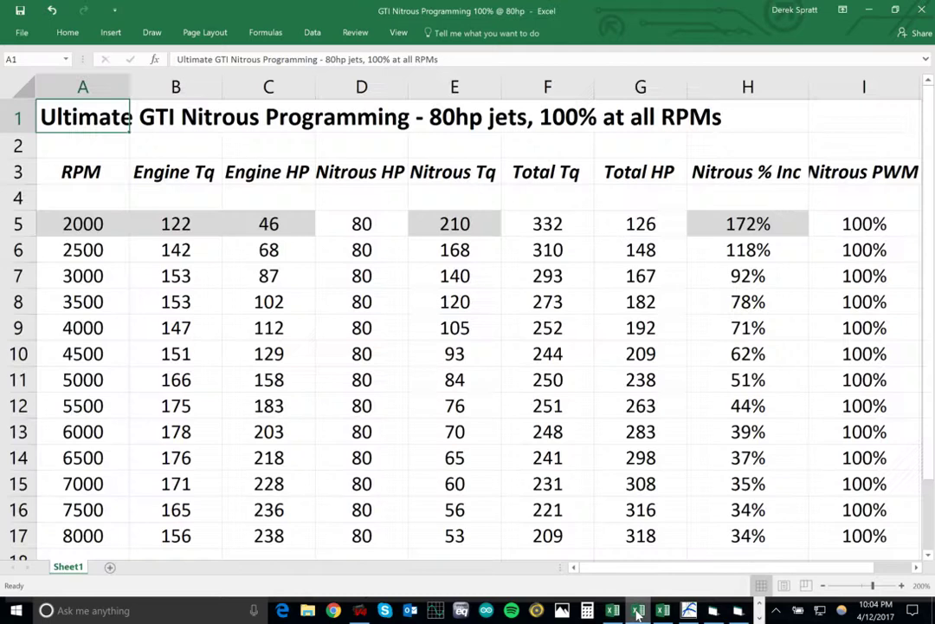
{"action": "left_click", "coordinate": [662, 610]}
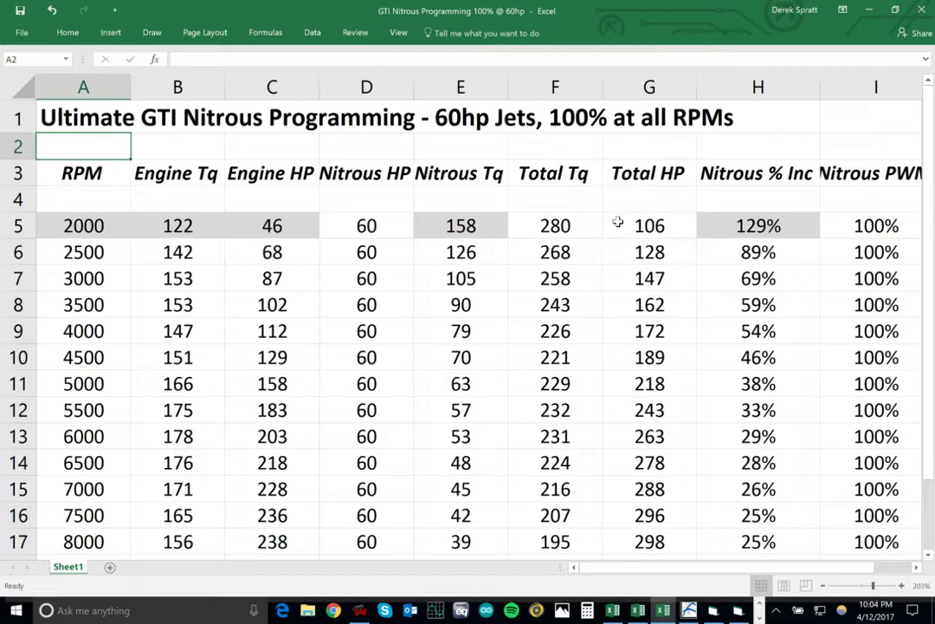
{"action": "left_click", "coordinate": [638, 612]}
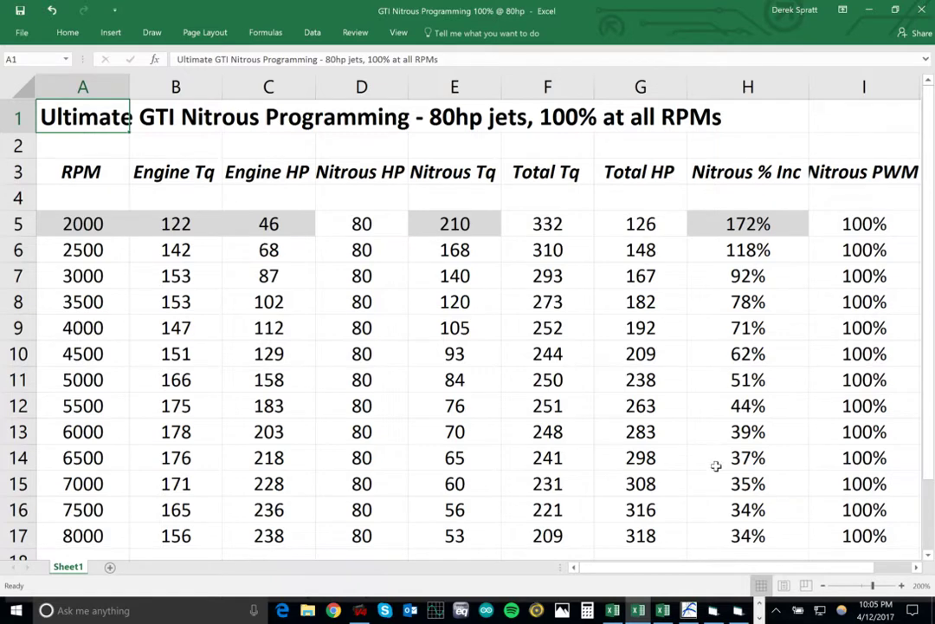
Step: Show the analyzer's run results (12.29 ET, 112.48 MPH) beside the Test History window
{"action": "left_click", "coordinate": [690, 611]}
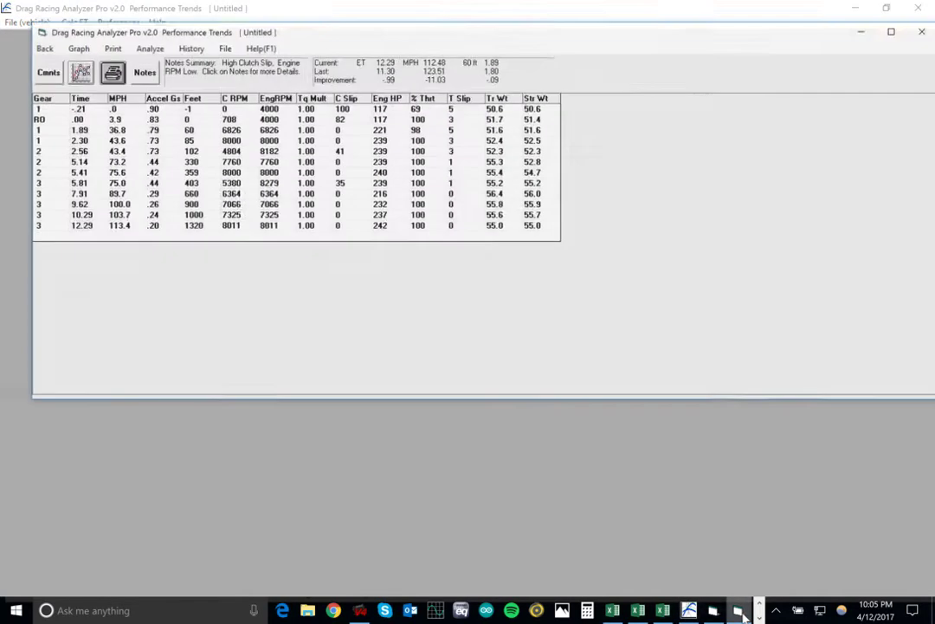
{"action": "left_click", "coordinate": [712, 611]}
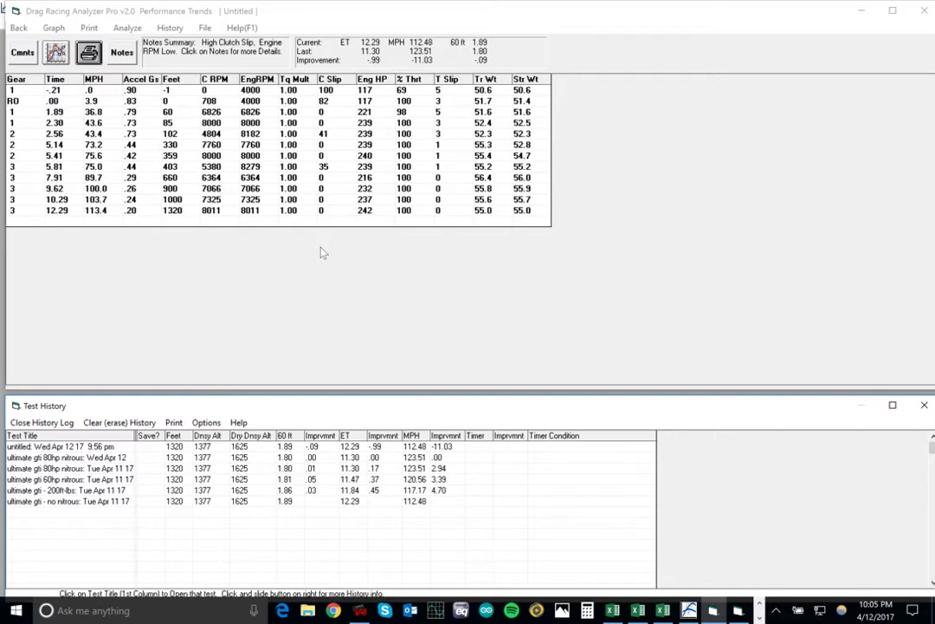
{"action": "left_click", "coordinate": [19, 29]}
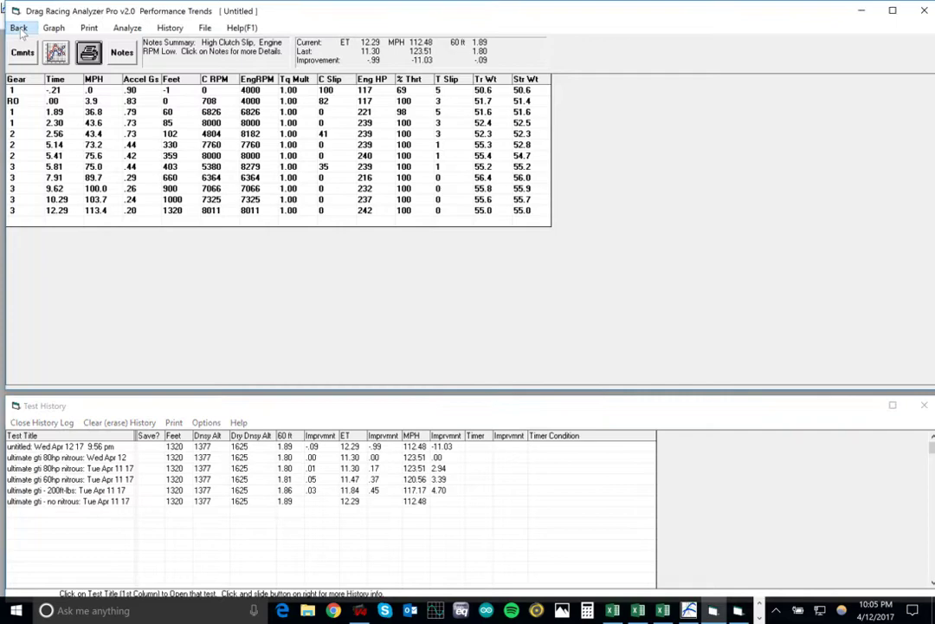
Step: Review engine and transmission specs, returning to the 5-speed front-drive vehicle summary
{"action": "left_click", "coordinate": [19, 28]}
{"action": "left_click", "coordinate": [67, 87]}
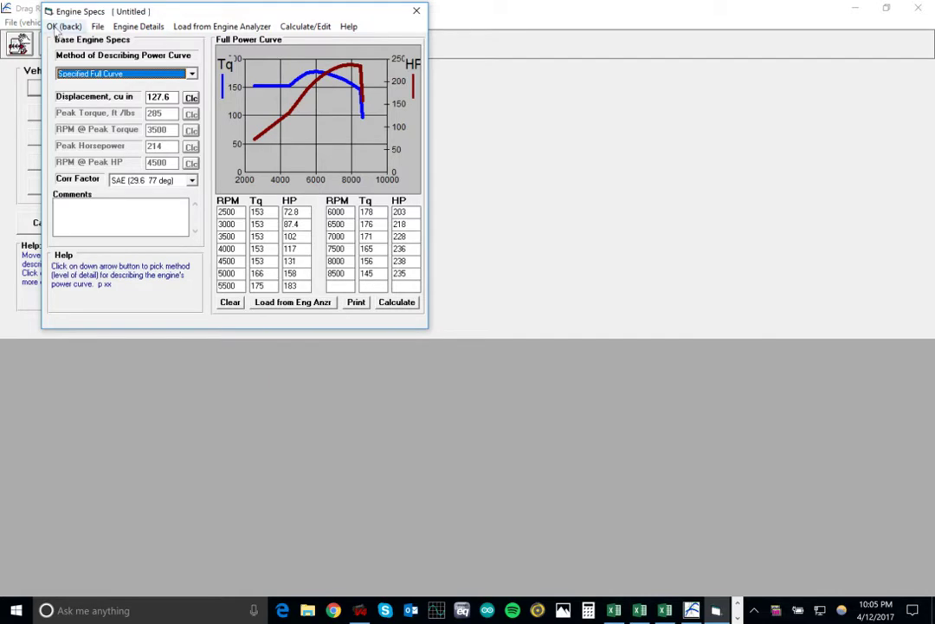
{"action": "left_click", "coordinate": [59, 27]}
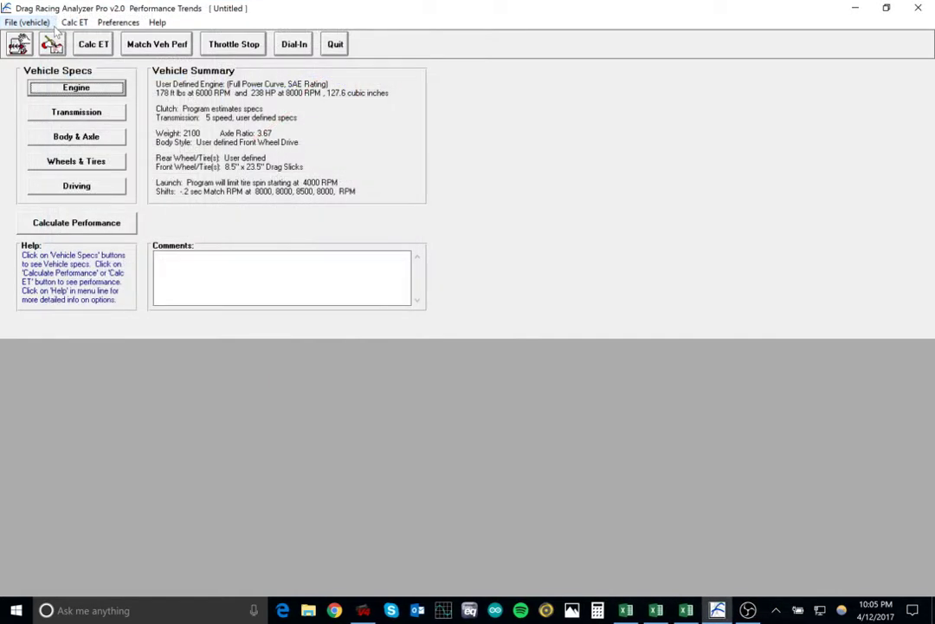
{"action": "left_click", "coordinate": [55, 112]}
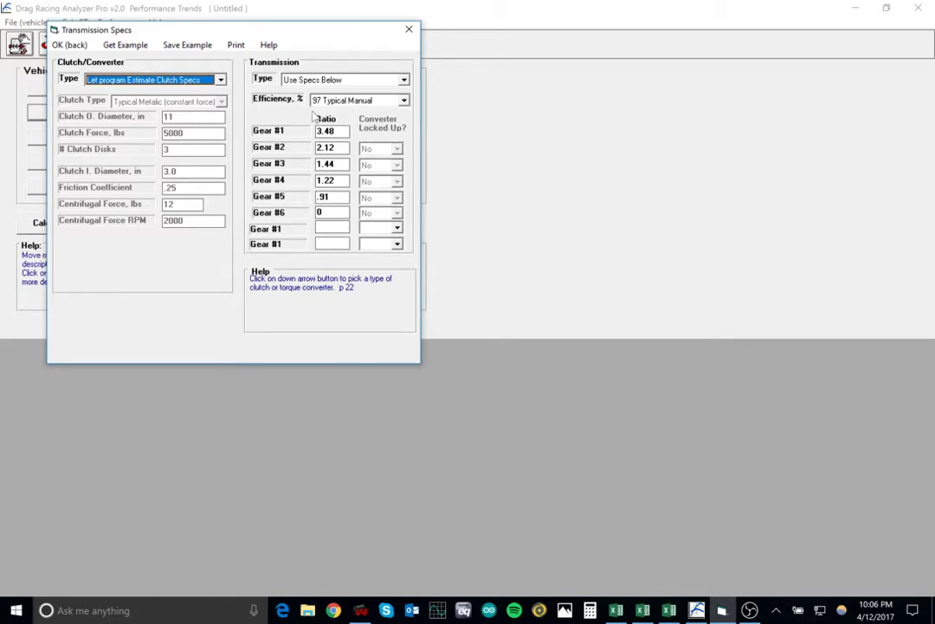
{"action": "left_click", "coordinate": [72, 44]}
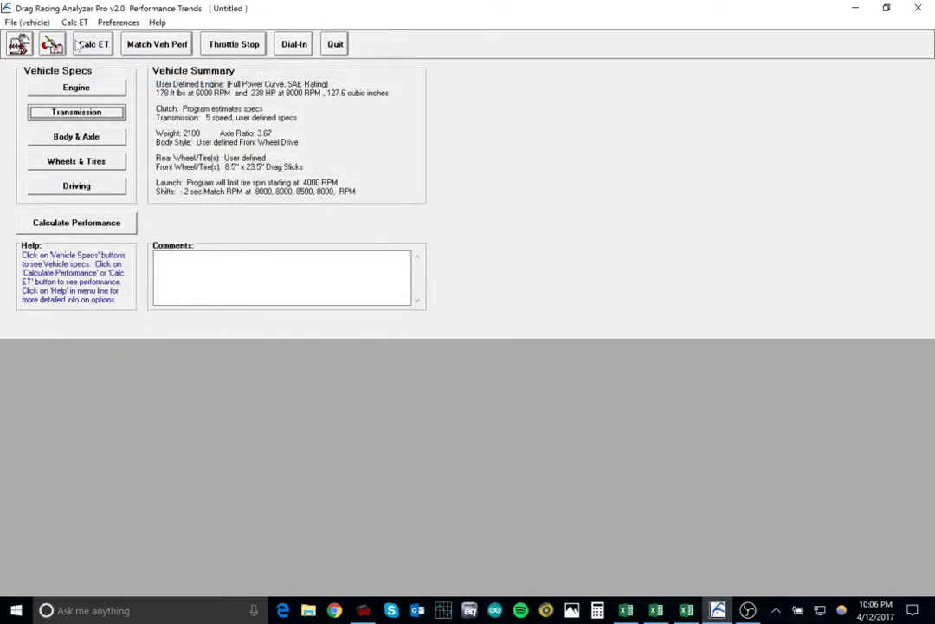
Step: Check body and axle specs, then set front tires to 8.5" x 23.5" drag slicks
{"action": "left_click", "coordinate": [93, 144]}
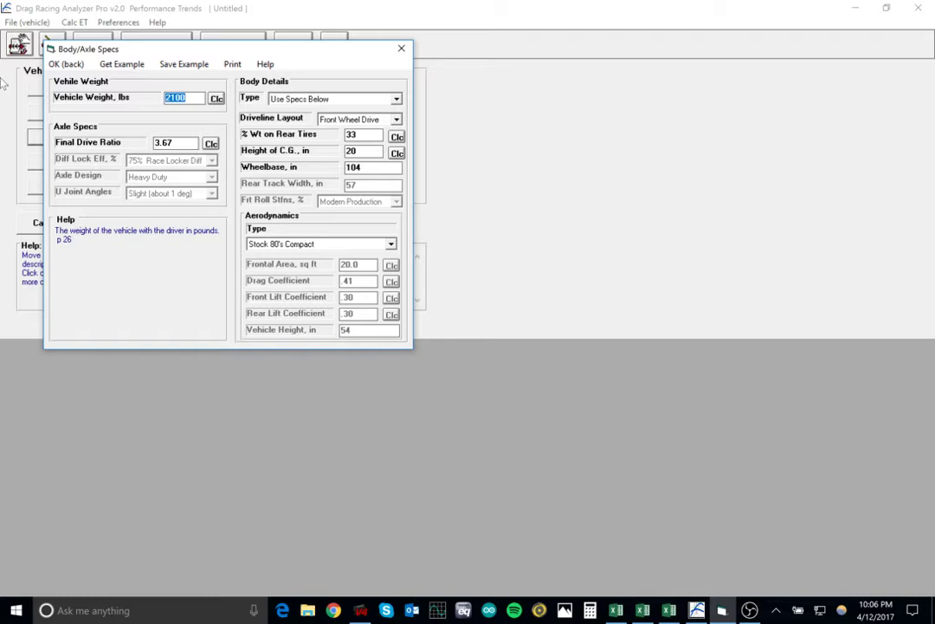
{"action": "left_click", "coordinate": [62, 64]}
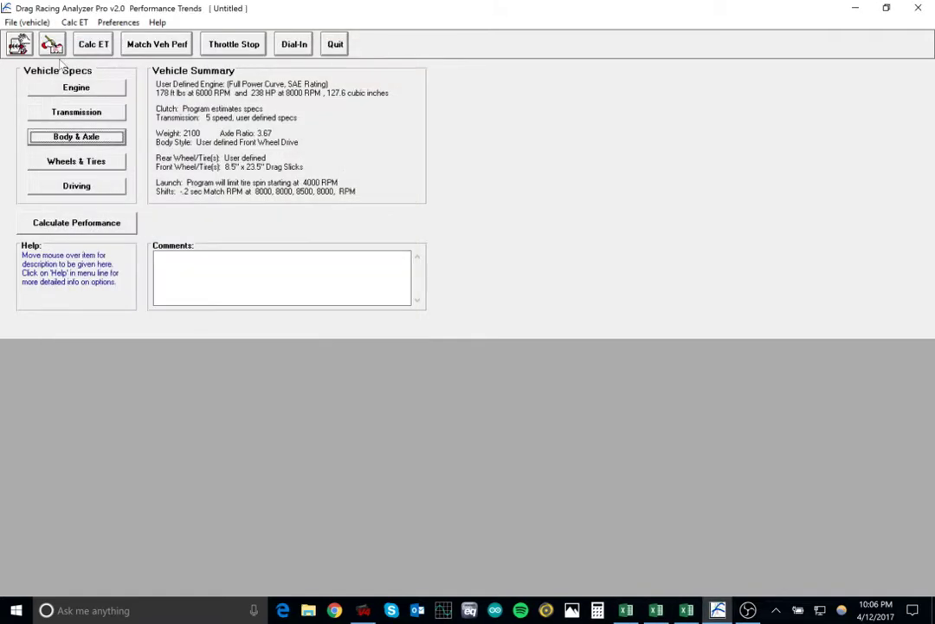
{"action": "left_click", "coordinate": [52, 163]}
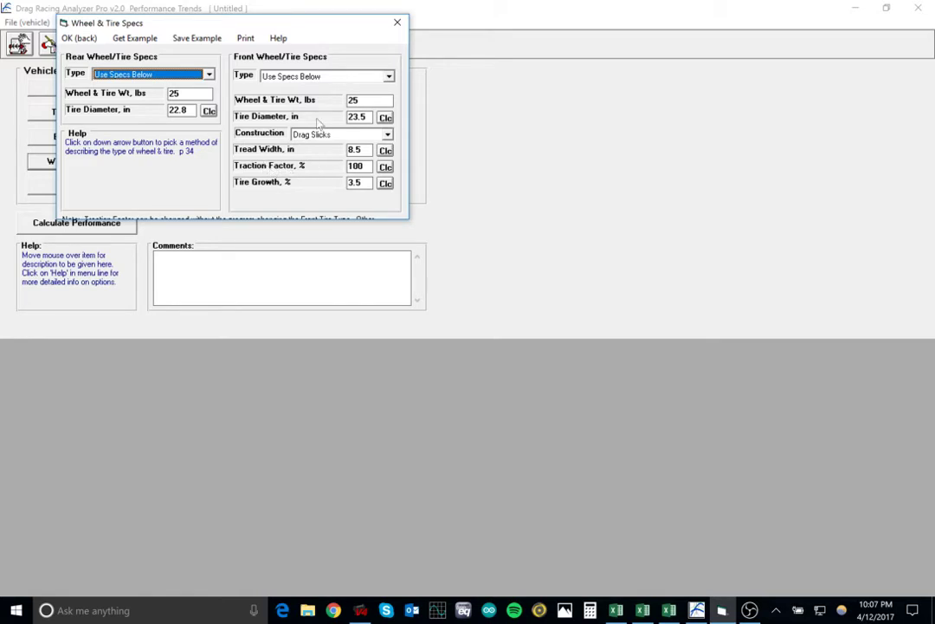
{"action": "left_click", "coordinate": [79, 39]}
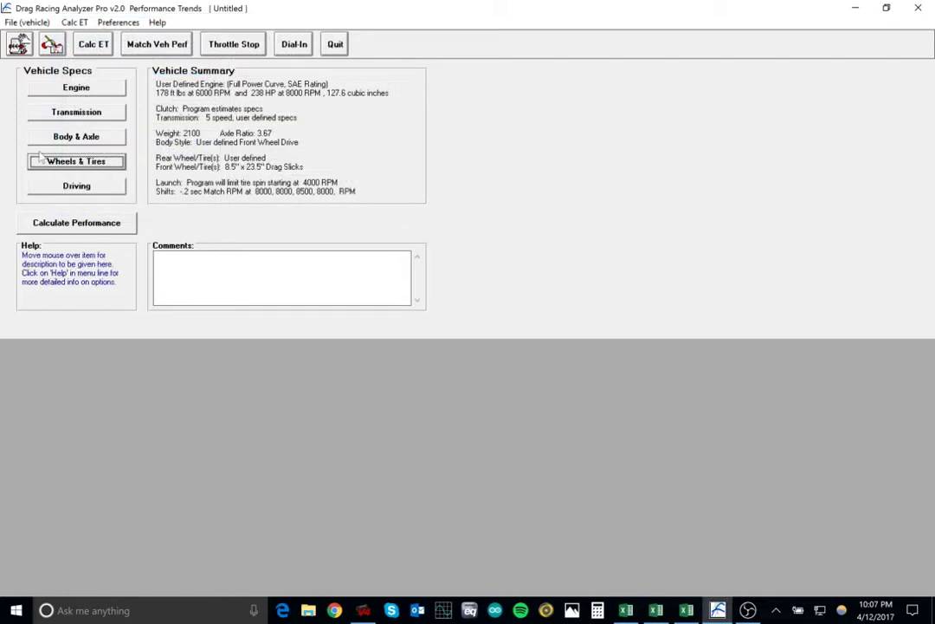
{"action": "left_click", "coordinate": [77, 186]}
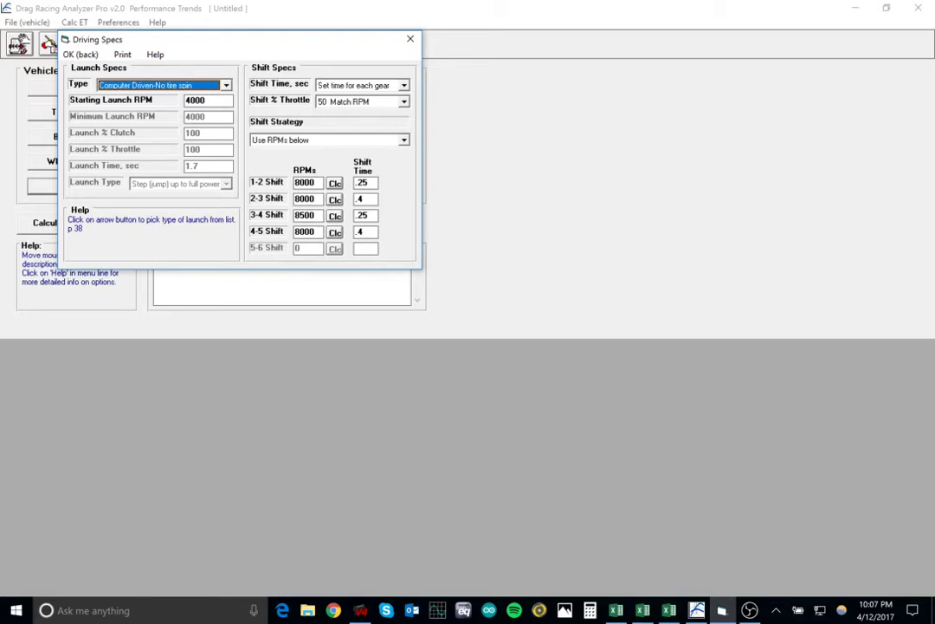
{"action": "left_click", "coordinate": [80, 54]}
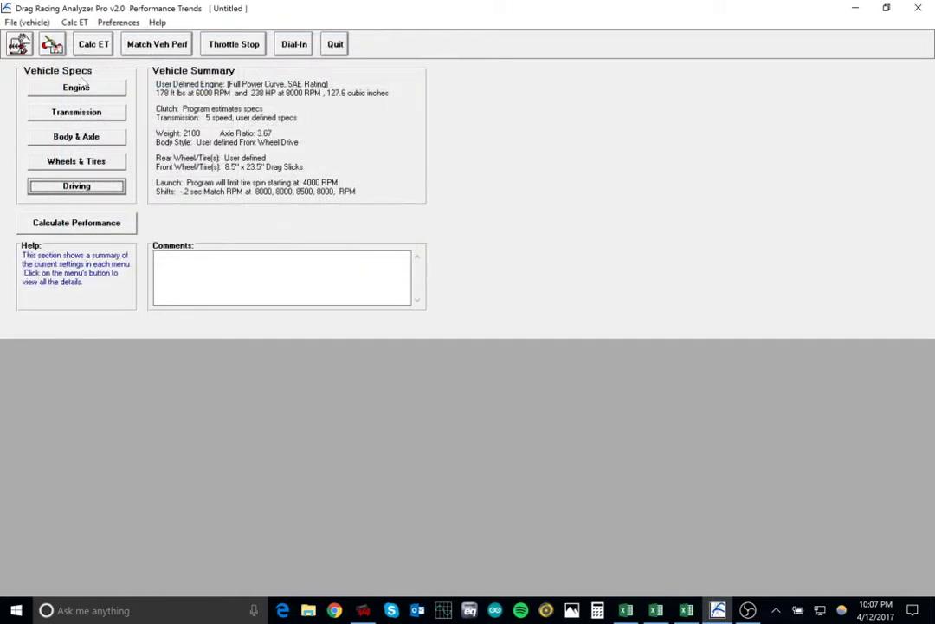
Step: Calculate quarter-mile performance: 12.29 s ET at 112.48 MPH, with test history shown
{"action": "left_click", "coordinate": [79, 42]}
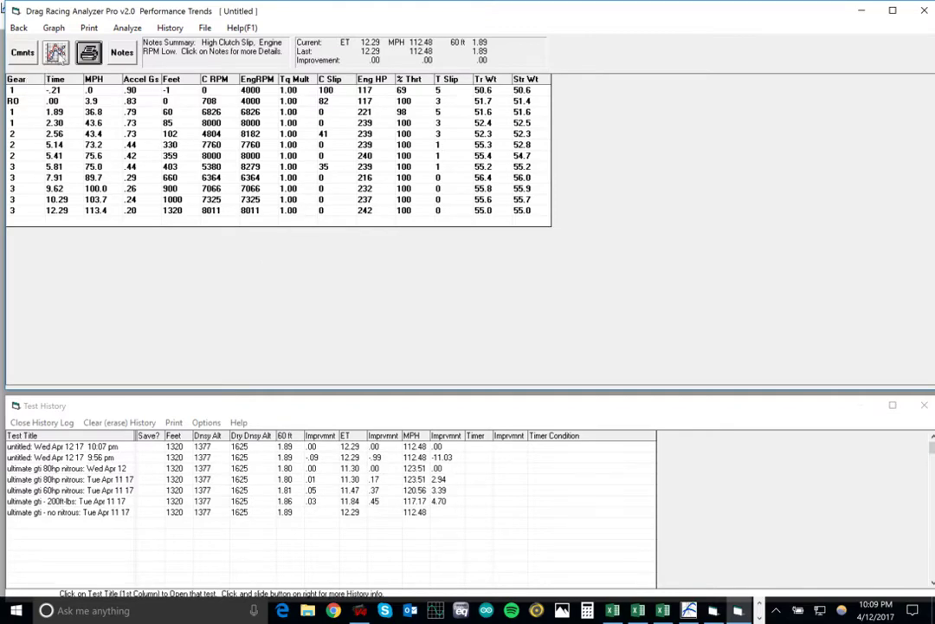
Step: Plot Eng RPM, MPH, Accel Gs and % Throttle versus time, turning off the tip
{"action": "left_click", "coordinate": [56, 52]}
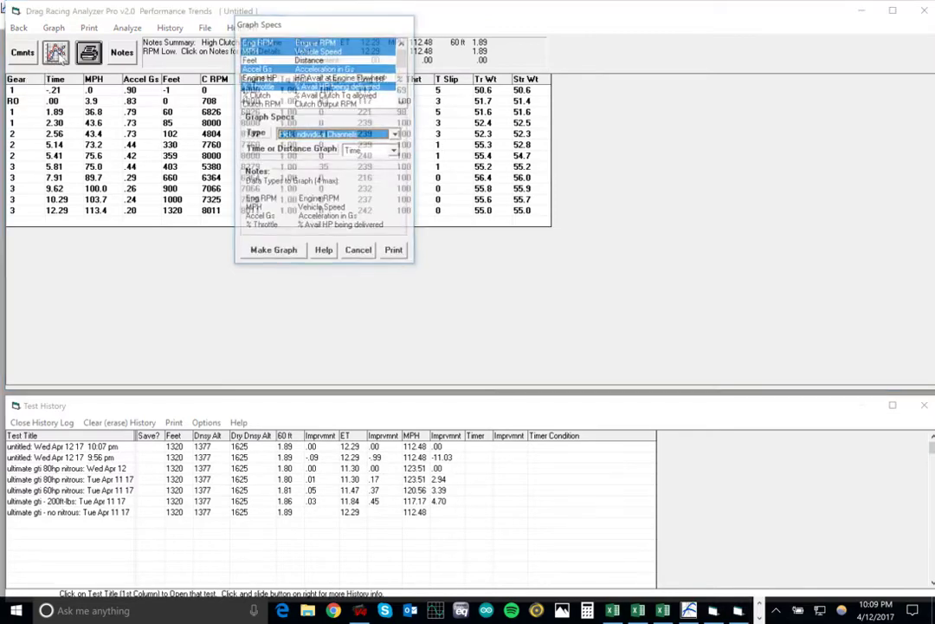
{"action": "left_click", "coordinate": [269, 251]}
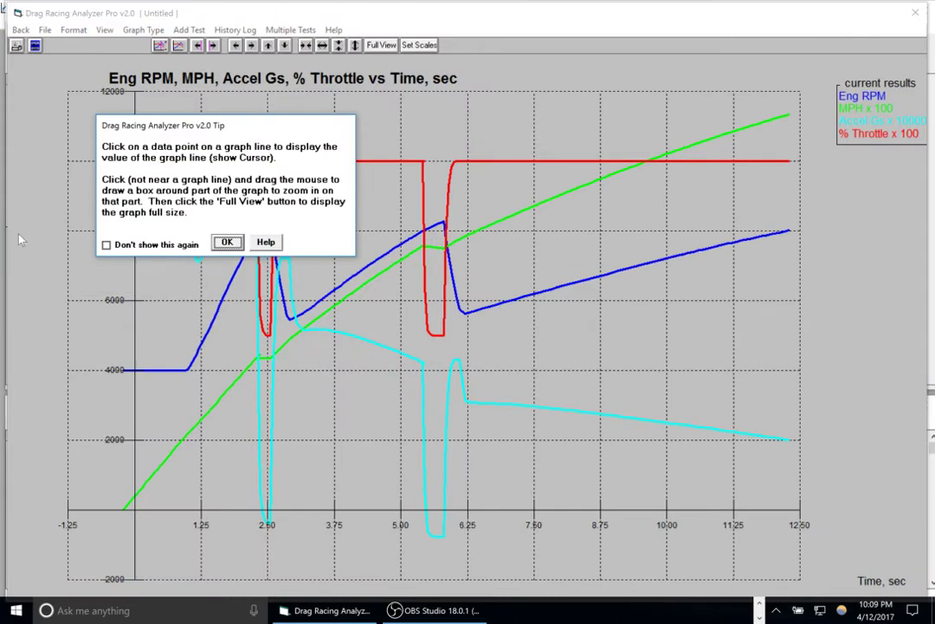
{"action": "left_click", "coordinate": [153, 246]}
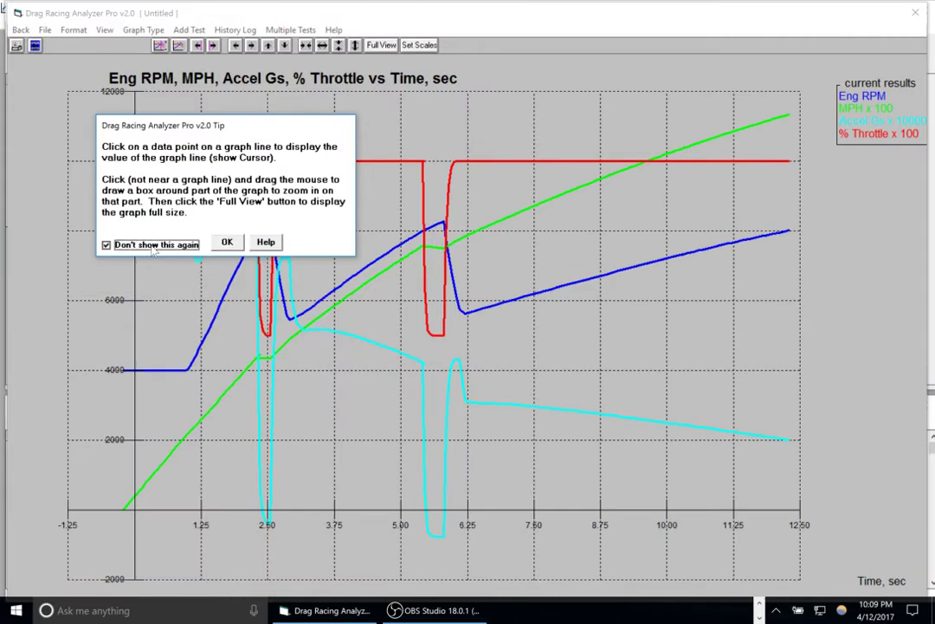
{"action": "left_click", "coordinate": [226, 243]}
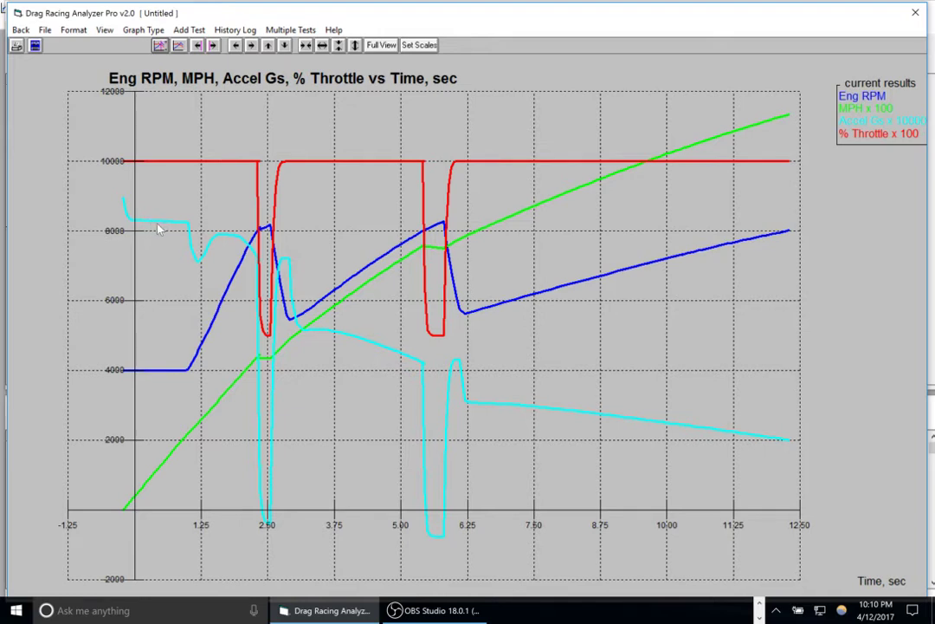
Step: Read the graph values at 0.550 s, 4.150 s, 4.950 s and the 5.407 s shift
{"action": "left_click", "coordinate": [163, 226]}
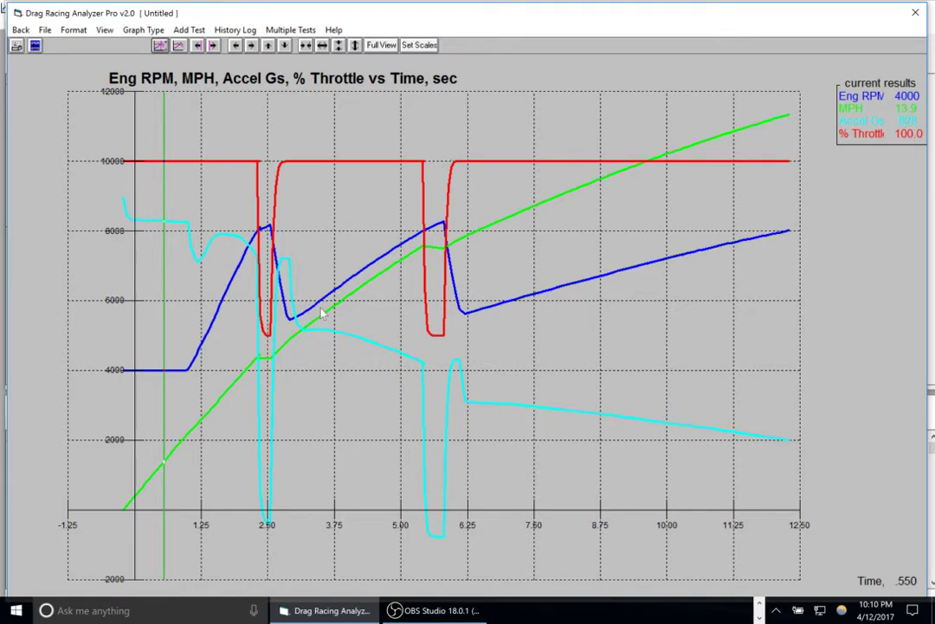
{"action": "left_click", "coordinate": [352, 340]}
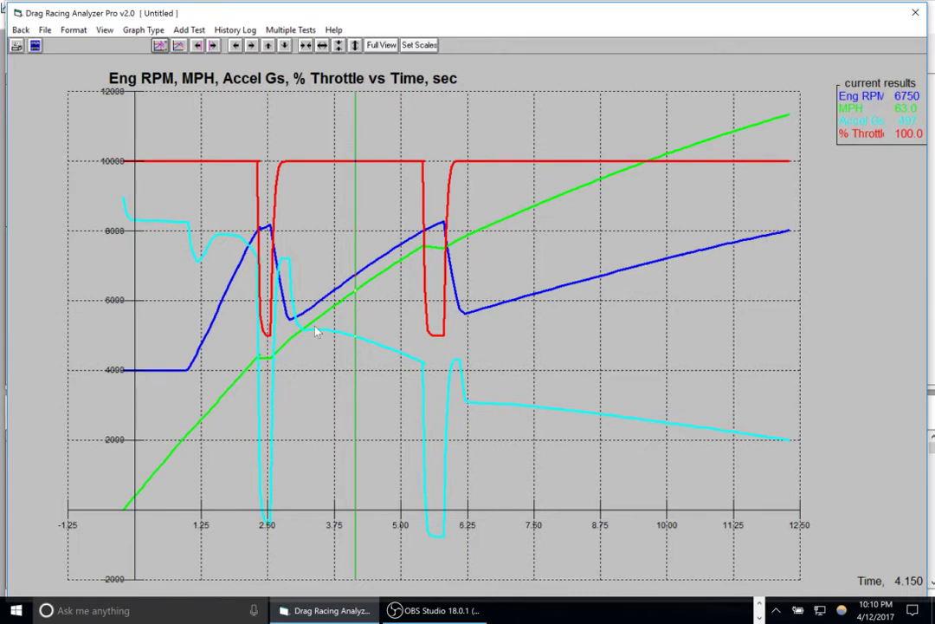
{"action": "left_click", "coordinate": [397, 355]}
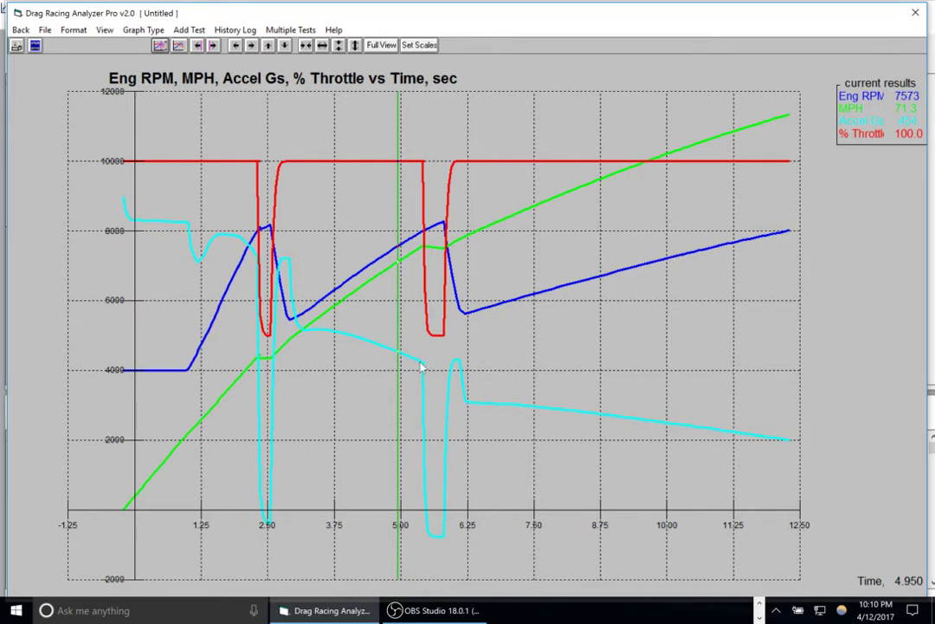
{"action": "left_click", "coordinate": [422, 367]}
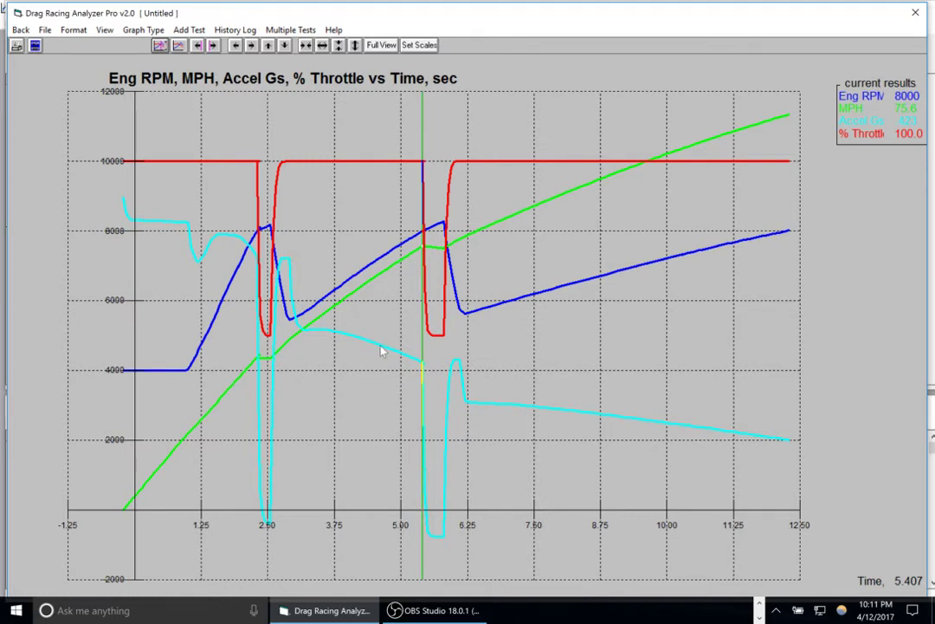
Step: Step the time marker through 4.650, 4.800, 4.950 and 4.400 s, then return to results
{"action": "left_click", "coordinate": [381, 351]}
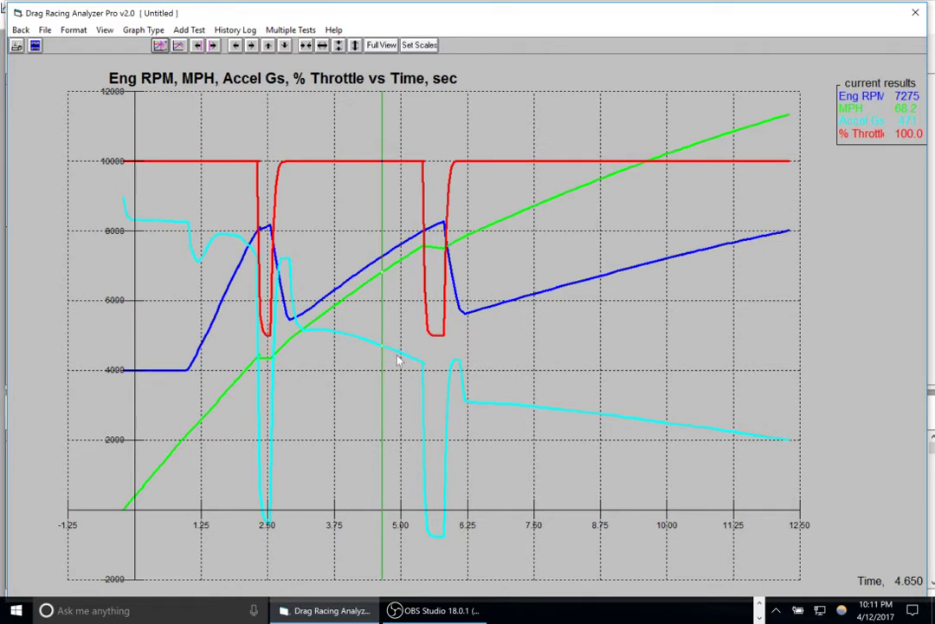
{"action": "left_click", "coordinate": [391, 350]}
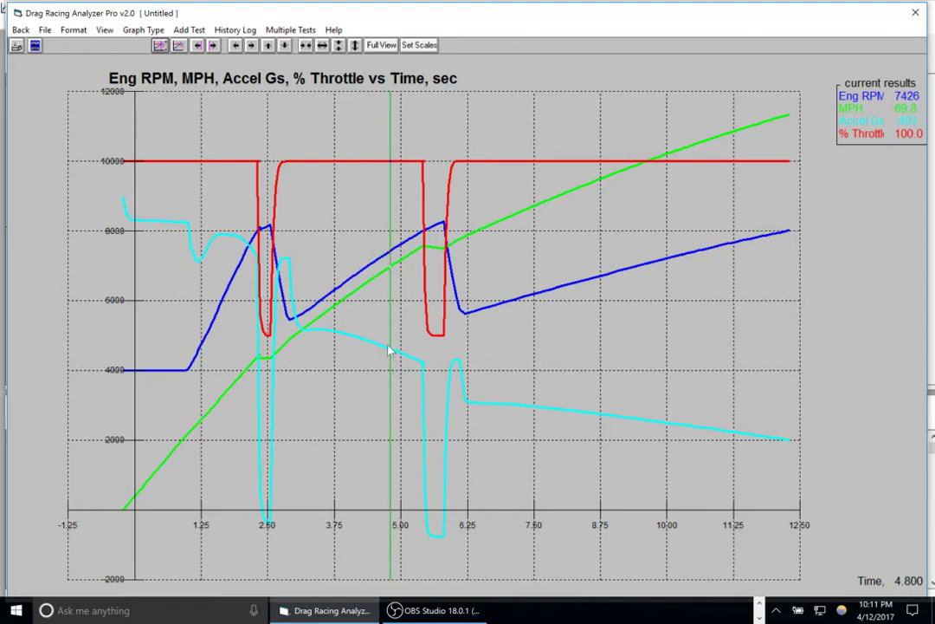
{"action": "left_click", "coordinate": [395, 355]}
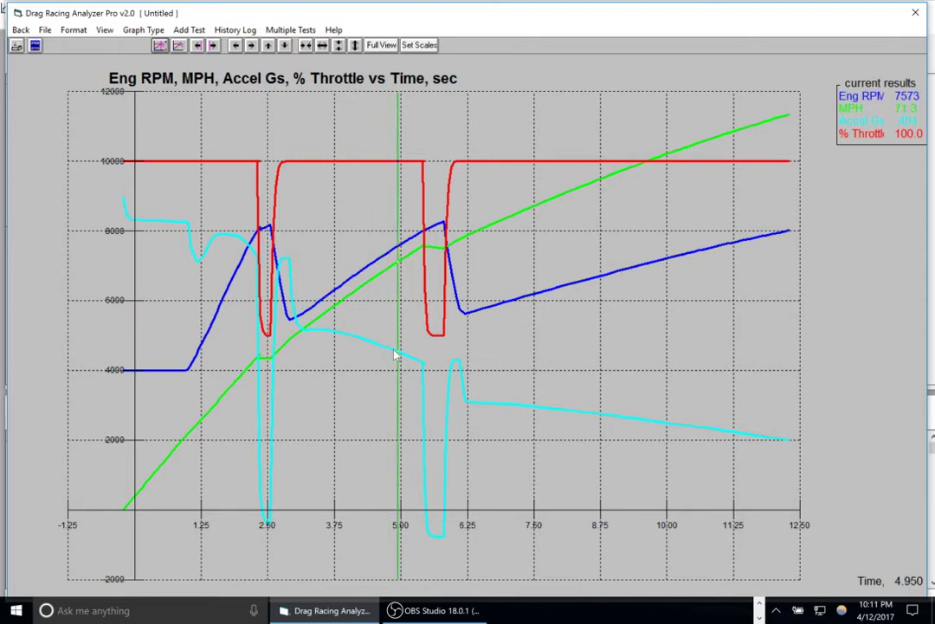
{"action": "left_click", "coordinate": [382, 348]}
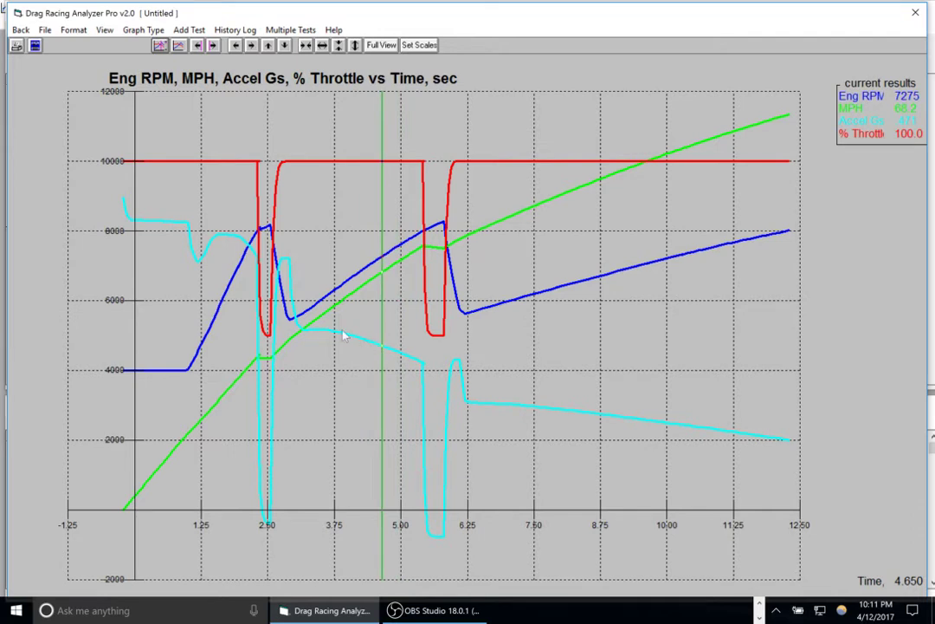
{"action": "left_click", "coordinate": [363, 341]}
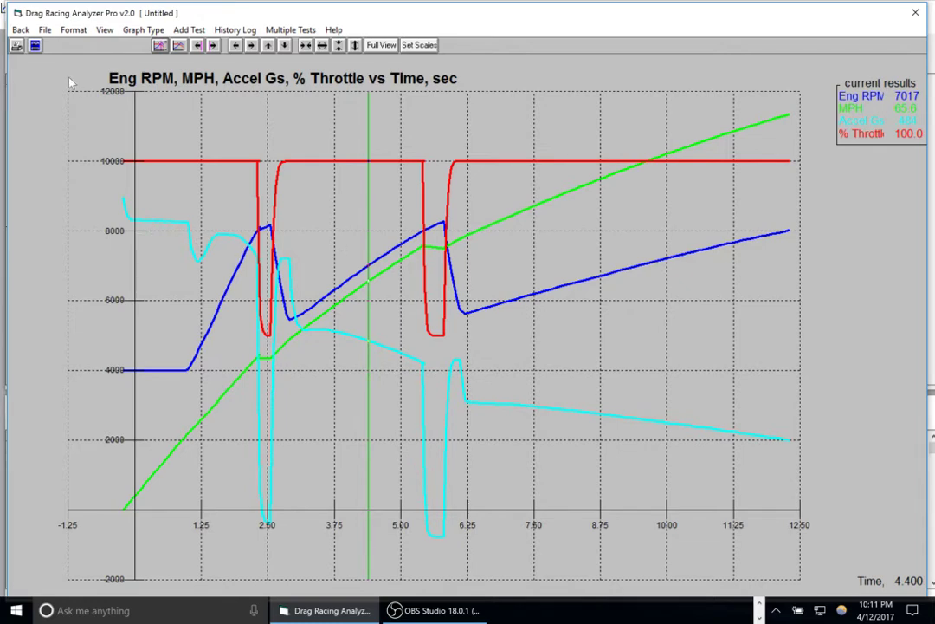
{"action": "left_click", "coordinate": [20, 30]}
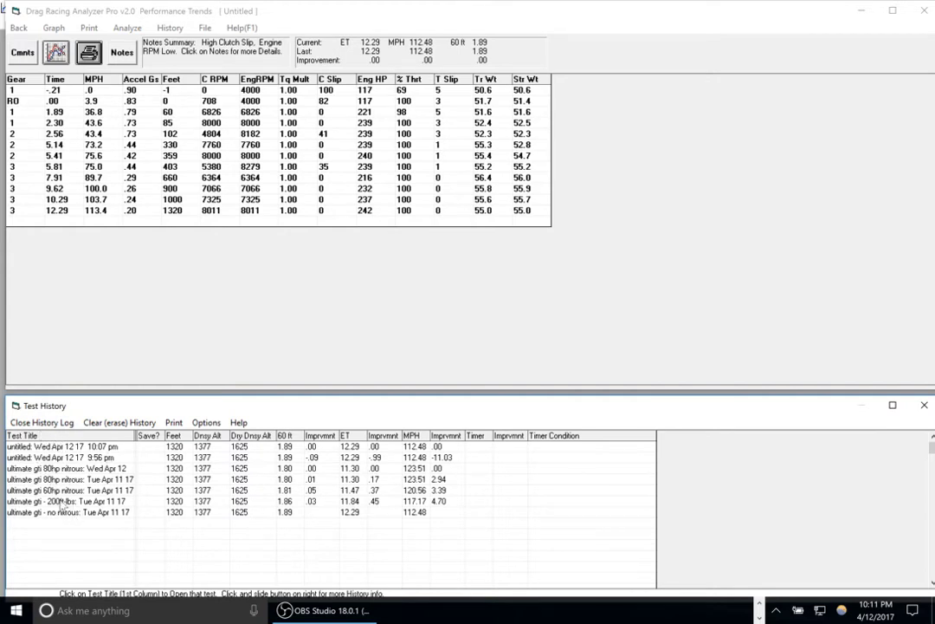
Step: Retrieve the 'ultimate gti - 200ft-lbs' test specs from history under the Untitled name
{"action": "left_click", "coordinate": [52, 512]}
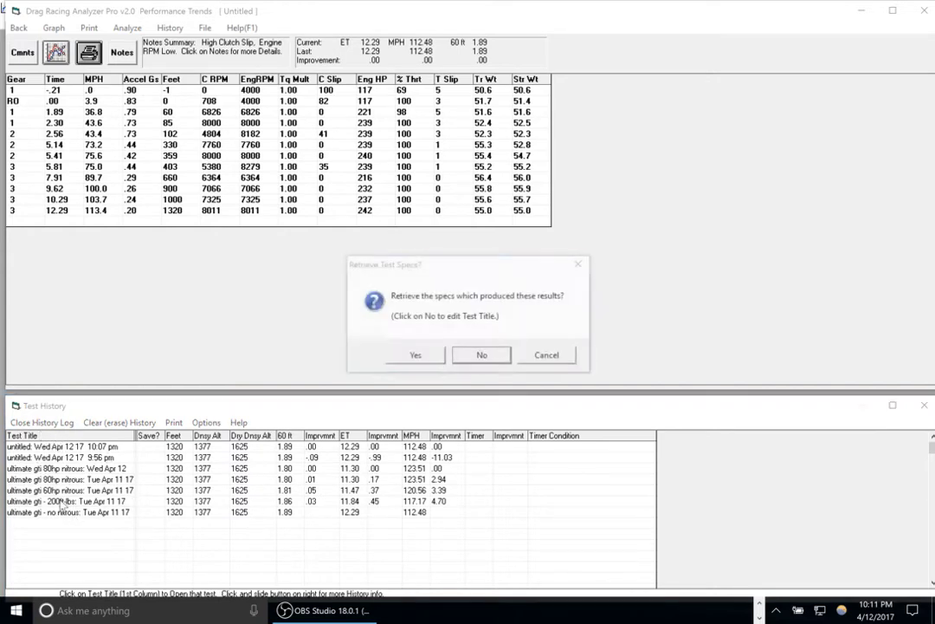
{"action": "left_click", "coordinate": [416, 359]}
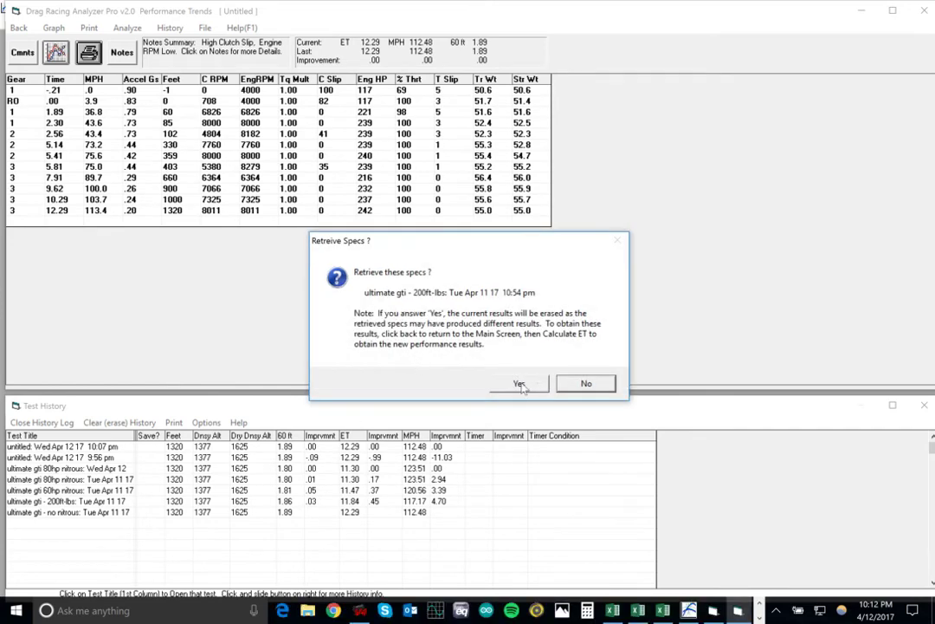
{"action": "left_click", "coordinate": [519, 383]}
{"action": "left_click", "coordinate": [453, 362]}
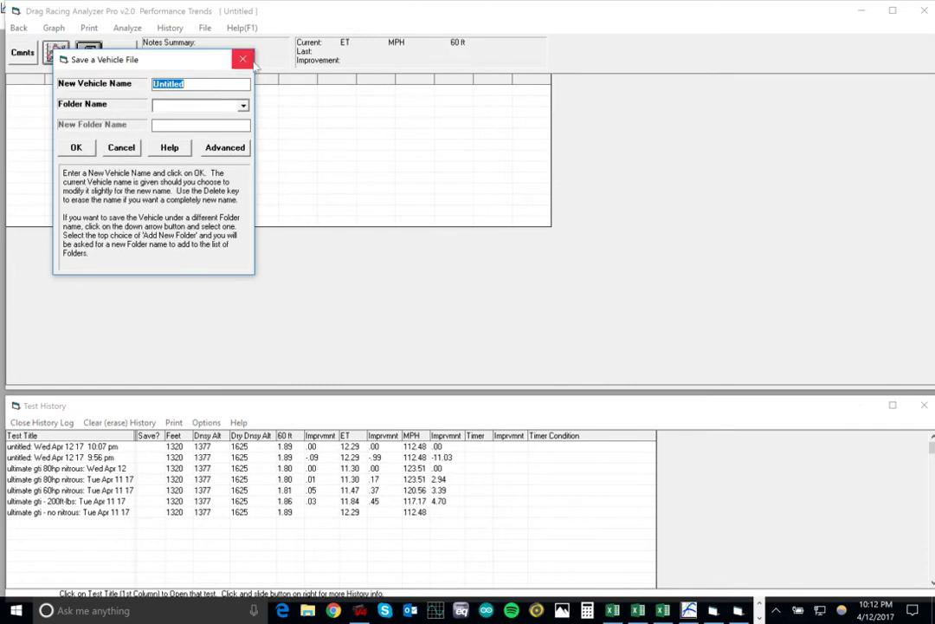
{"action": "key", "text": "Return"}
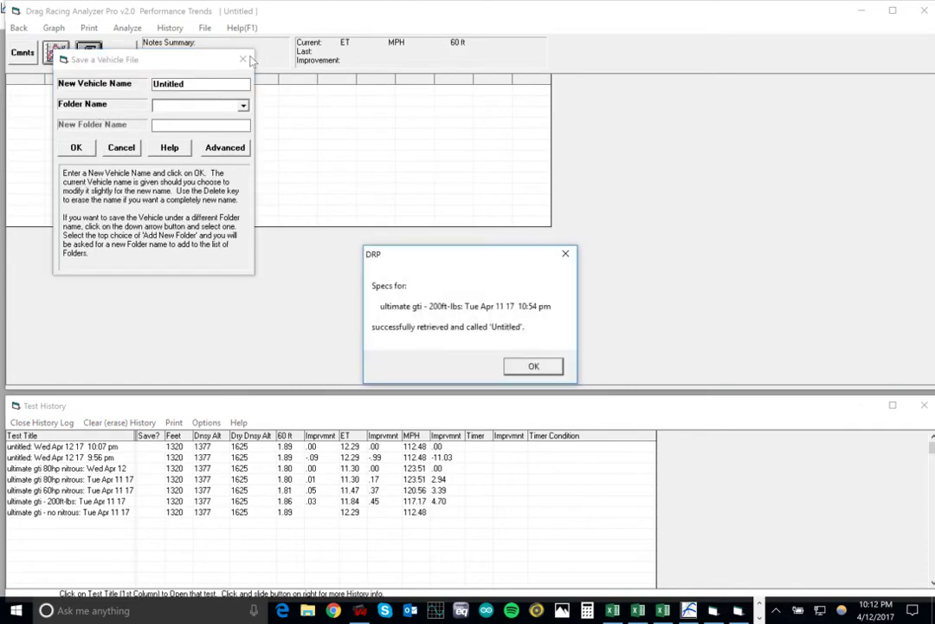
{"action": "left_click", "coordinate": [532, 367]}
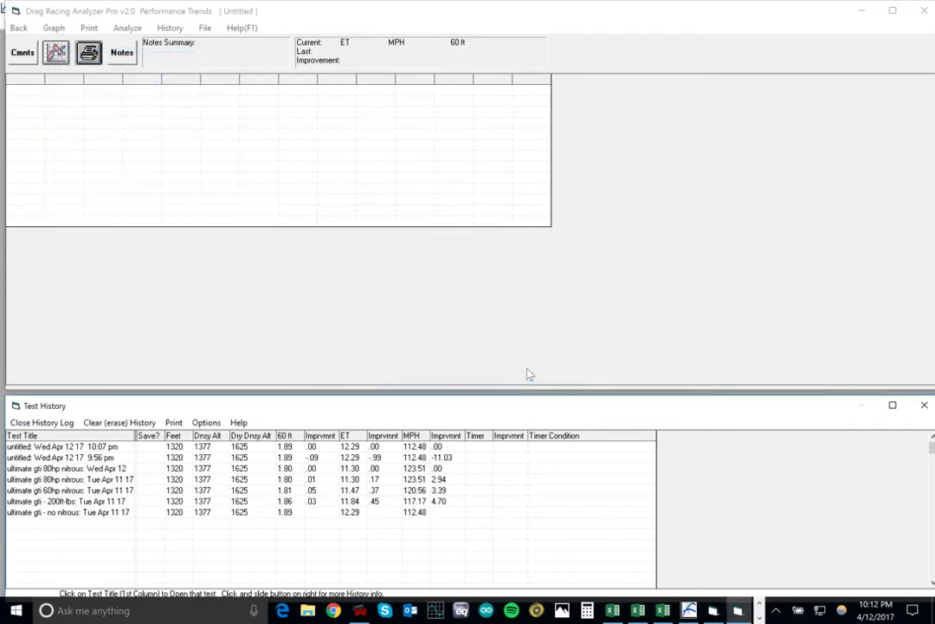
{"action": "left_click", "coordinate": [18, 28]}
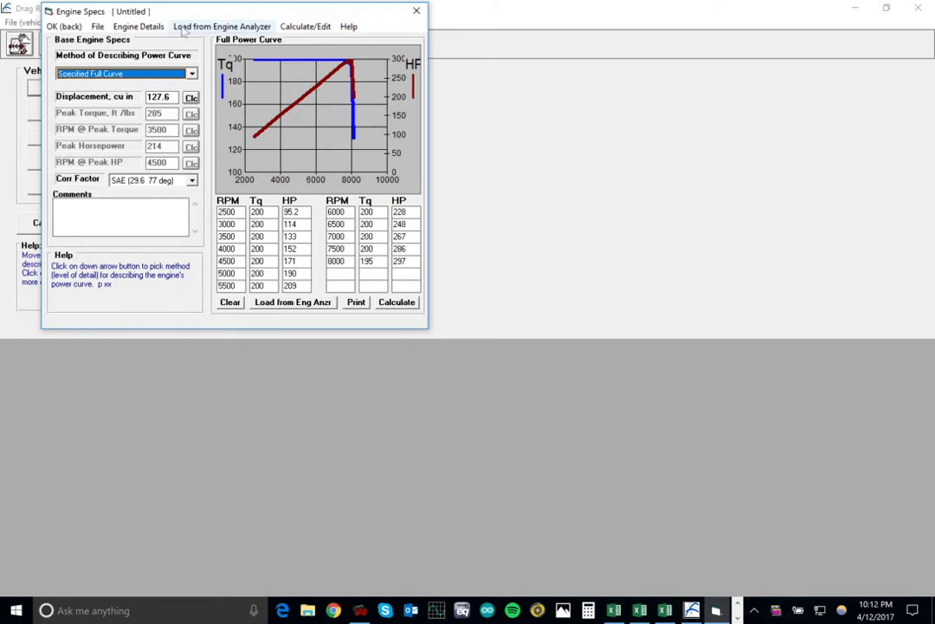
Step: Recalculate the run with the 200 ft-lbs specs, getting 11.84 ET at 117.17 MPH
{"action": "left_click", "coordinate": [65, 27]}
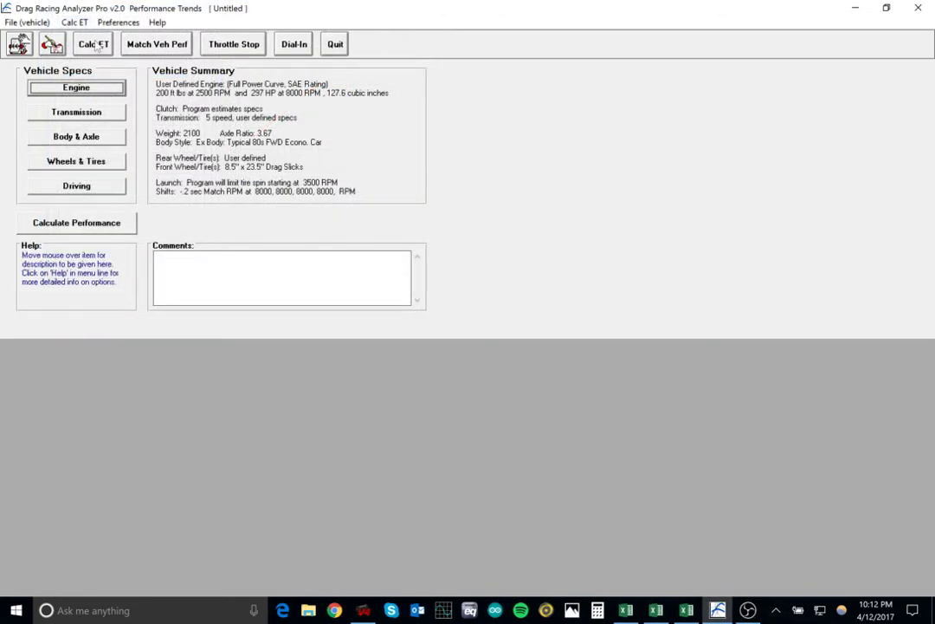
{"action": "left_click", "coordinate": [93, 44]}
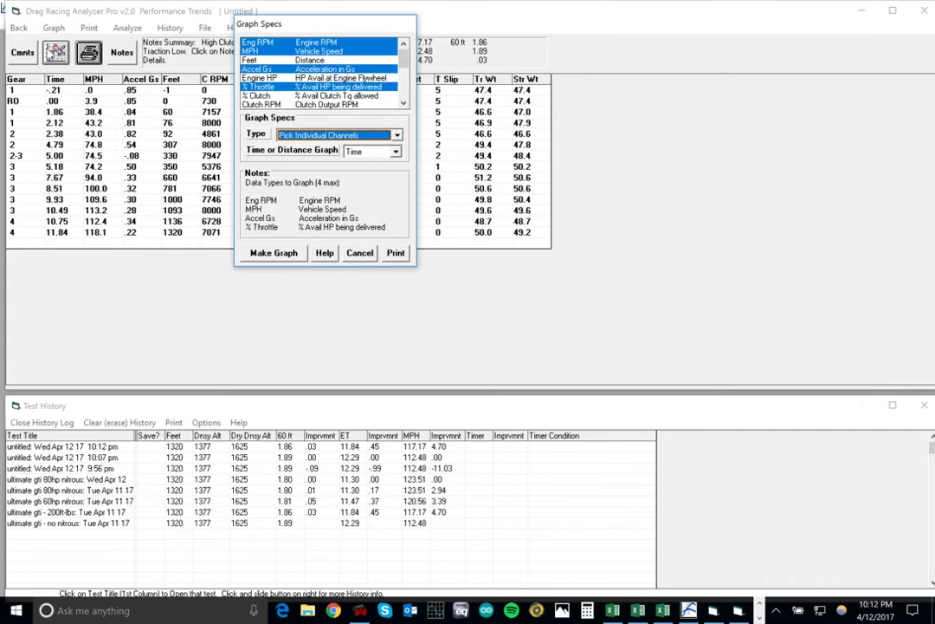
Step: Graph the 11.84 s run, read its values at 3.5 s, and return to the results table
{"action": "left_click", "coordinate": [273, 255]}
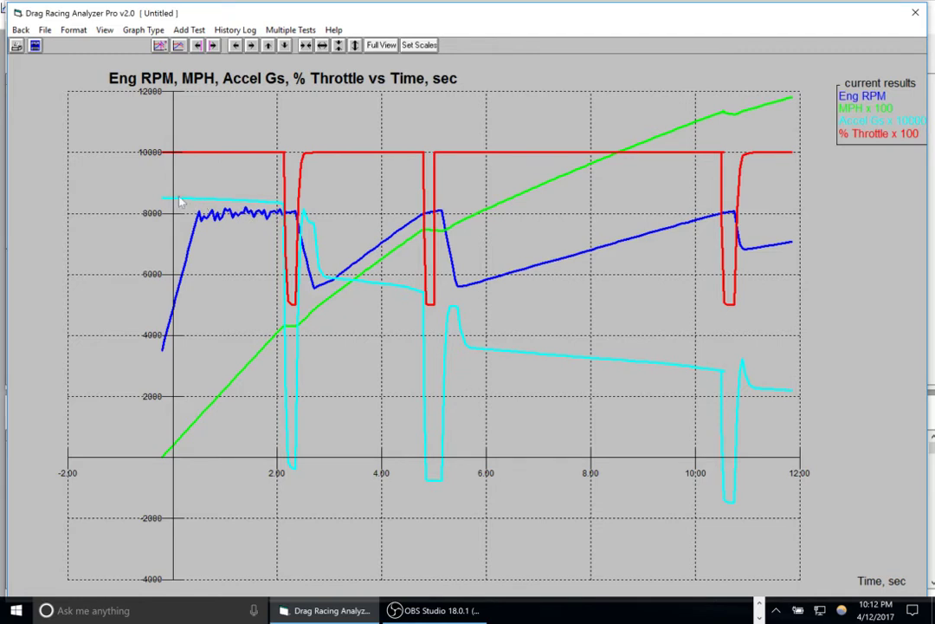
{"action": "left_click", "coordinate": [354, 280]}
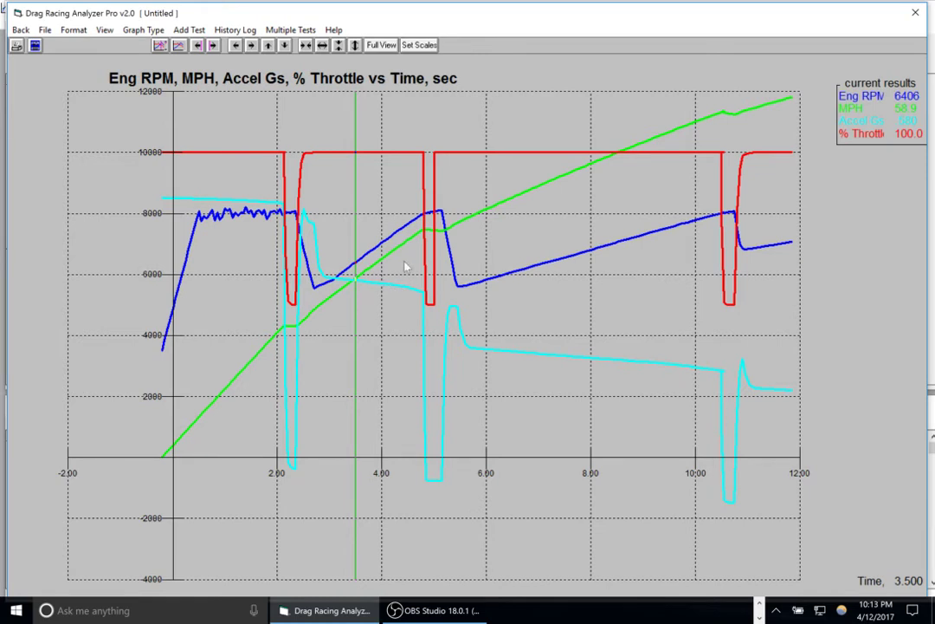
{"action": "left_click", "coordinate": [20, 31]}
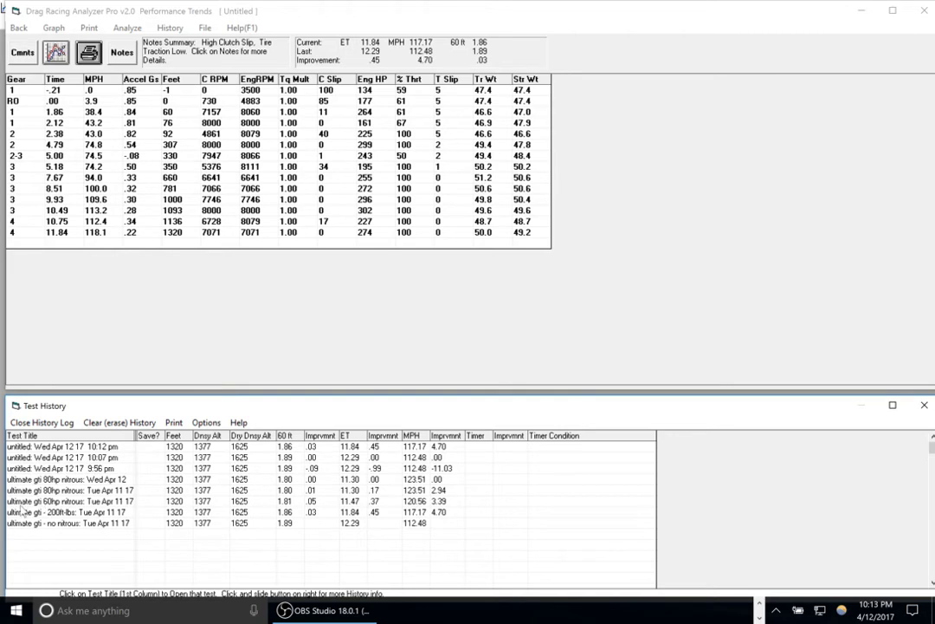
Step: Load the 'ultimate gti 60hp nitrous' test specs (231 ft-lbs at 5000 RPM) from history without saving
{"action": "left_click", "coordinate": [35, 503]}
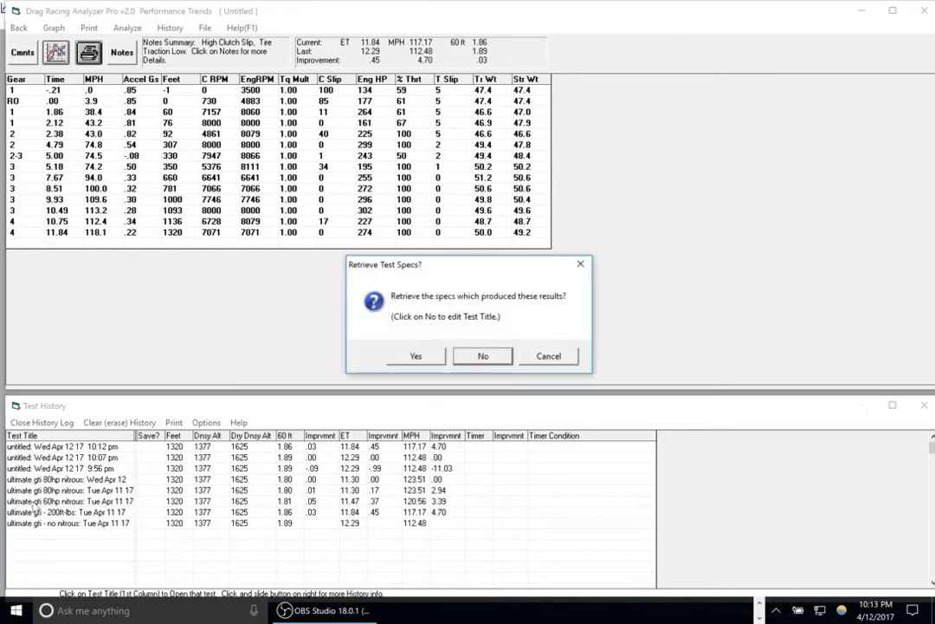
{"action": "left_click", "coordinate": [417, 357]}
{"action": "left_click", "coordinate": [512, 326]}
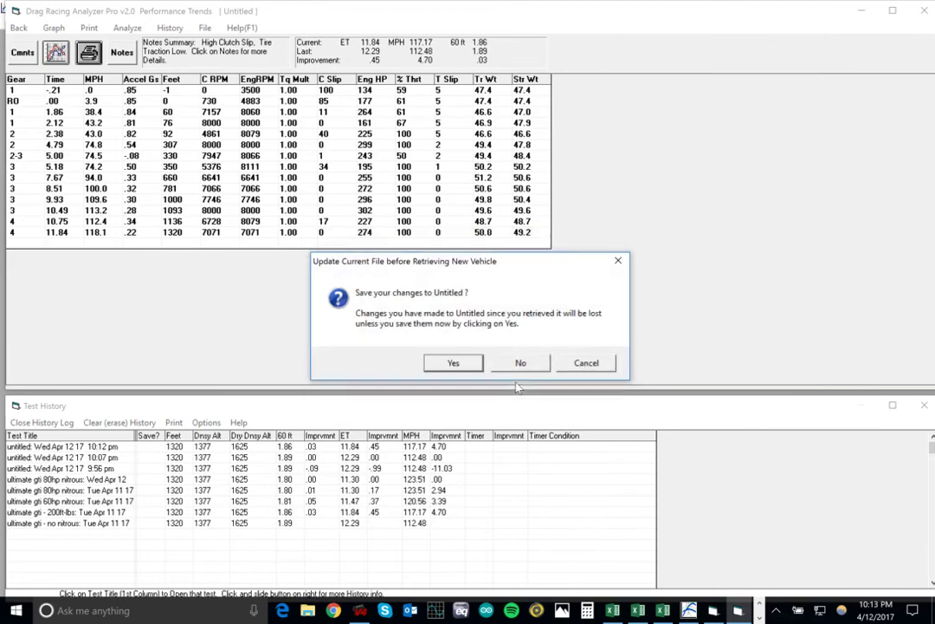
{"action": "left_click", "coordinate": [450, 363]}
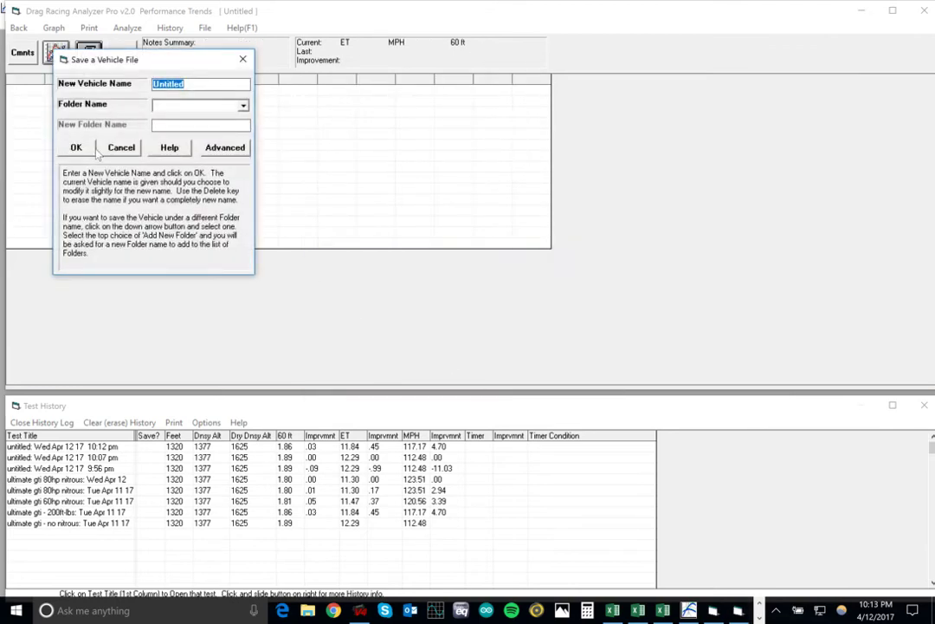
{"action": "left_click", "coordinate": [123, 147]}
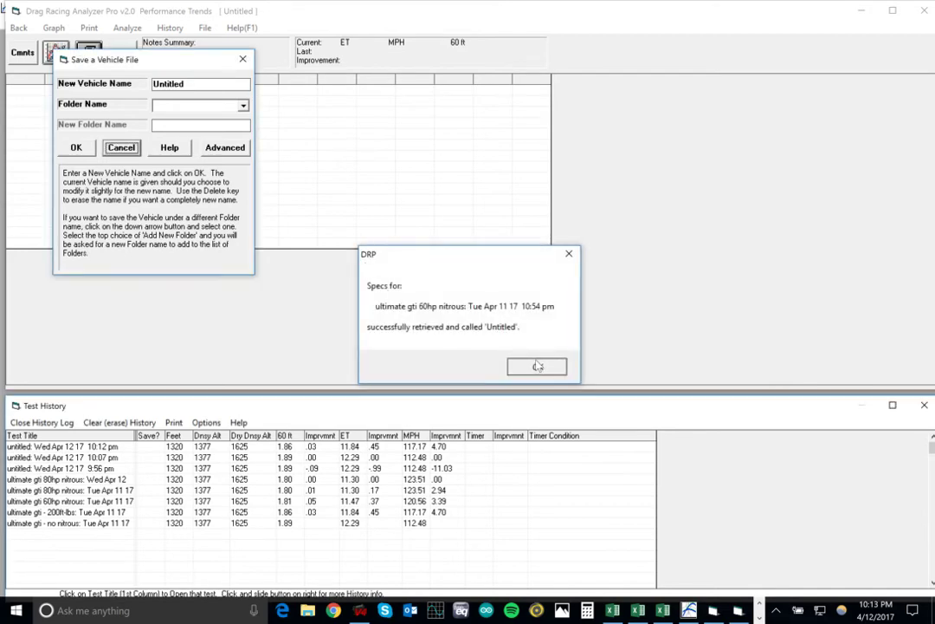
{"action": "left_click", "coordinate": [537, 367]}
{"action": "left_click", "coordinate": [18, 28]}
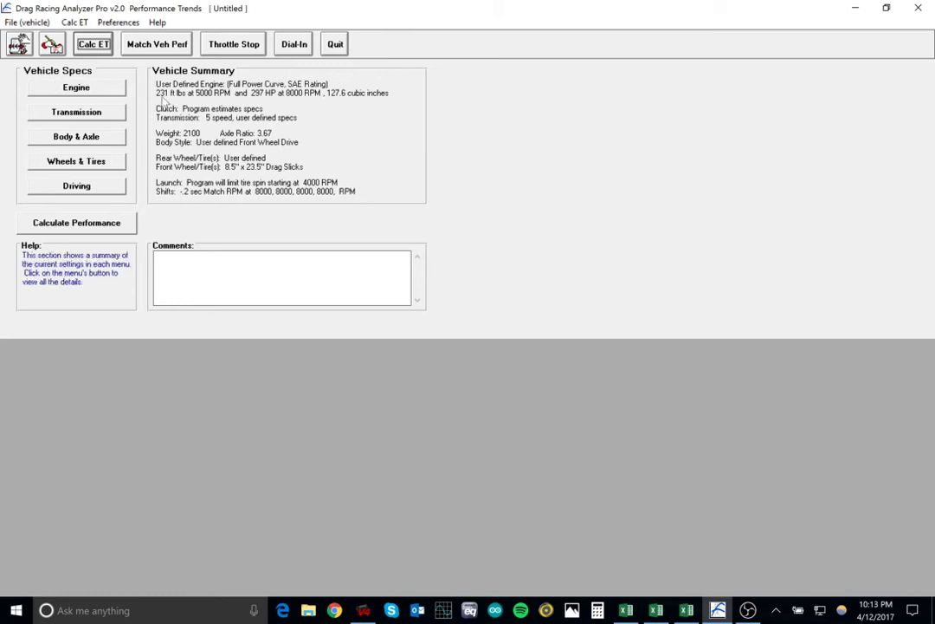
Step: Calculate the 60hp nitrous run at 11.47 s and 120.56 mph, then bring up Graph Specs
{"action": "left_click", "coordinate": [94, 44]}
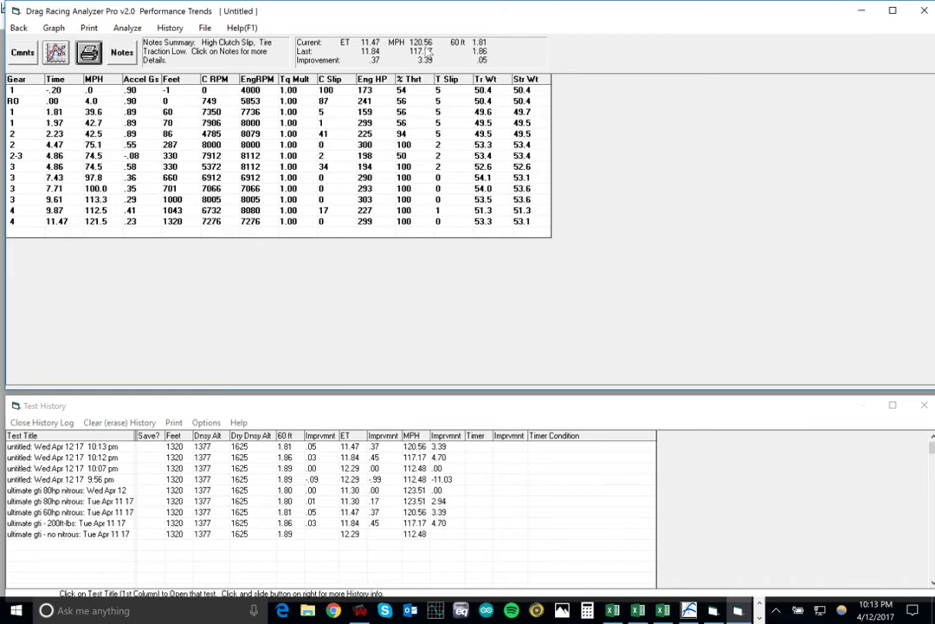
{"action": "left_click", "coordinate": [56, 53]}
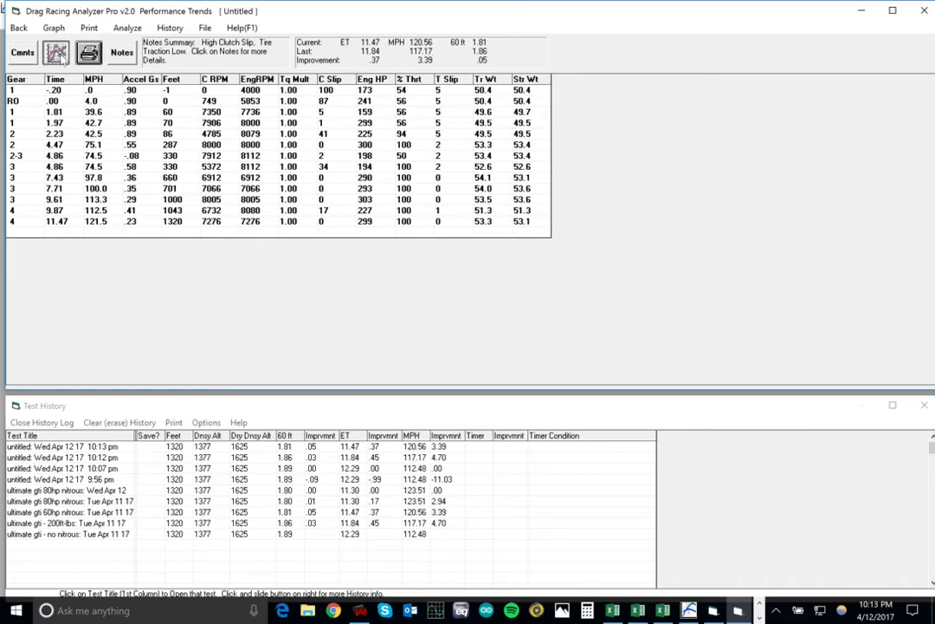
Step: Graph the run and read 6312 RPM, 57.6 MPH, .869 Gs, 100% throttle at 3.150 s
{"action": "left_click", "coordinate": [272, 253]}
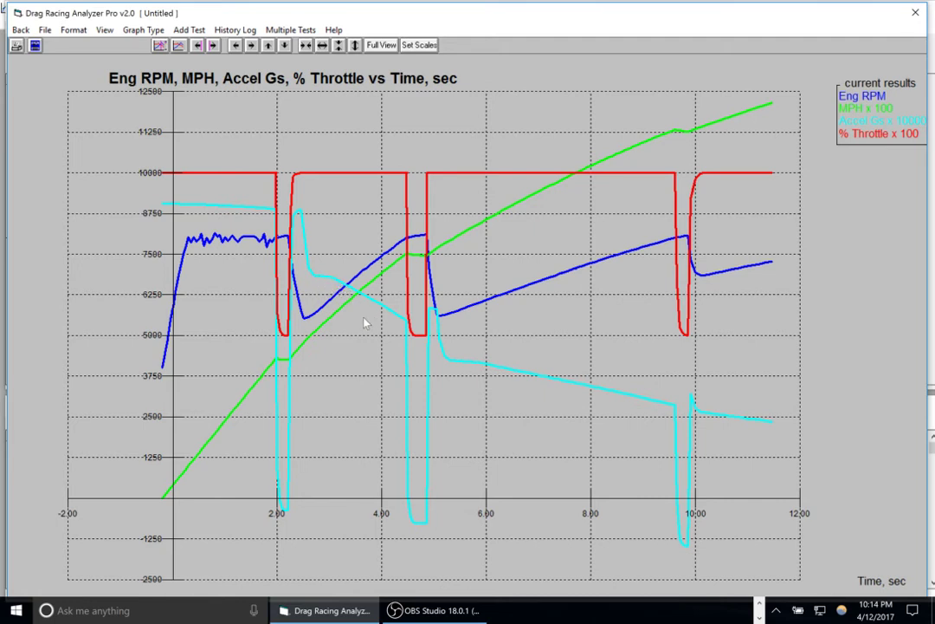
{"action": "left_click", "coordinate": [337, 278]}
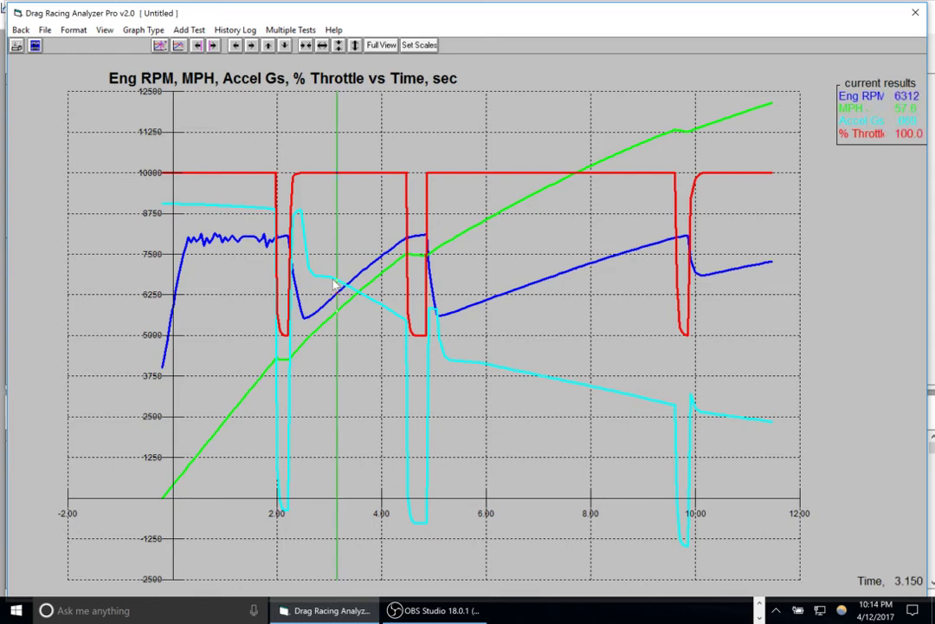
Step: Load the 'ultimate gti 80hp nitrous' test specs from Test History as Untitled, skipping the save
{"action": "left_click", "coordinate": [21, 30]}
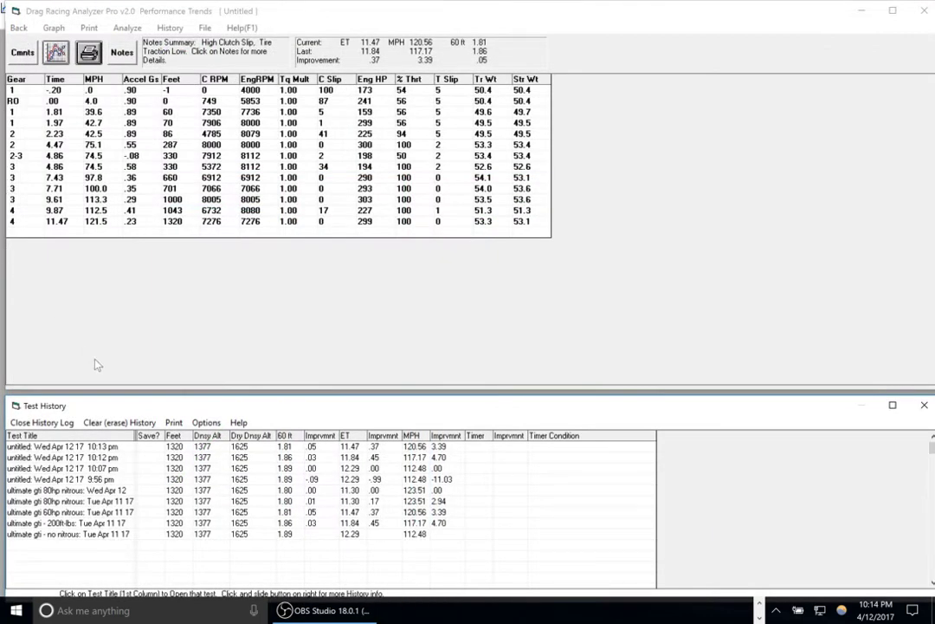
{"action": "left_click", "coordinate": [65, 504]}
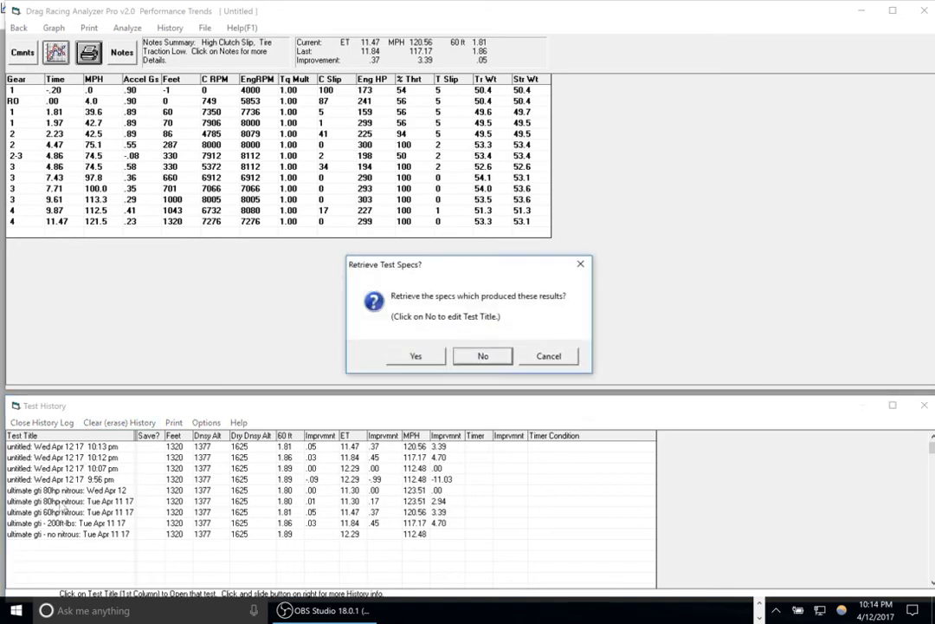
{"action": "left_click", "coordinate": [413, 356]}
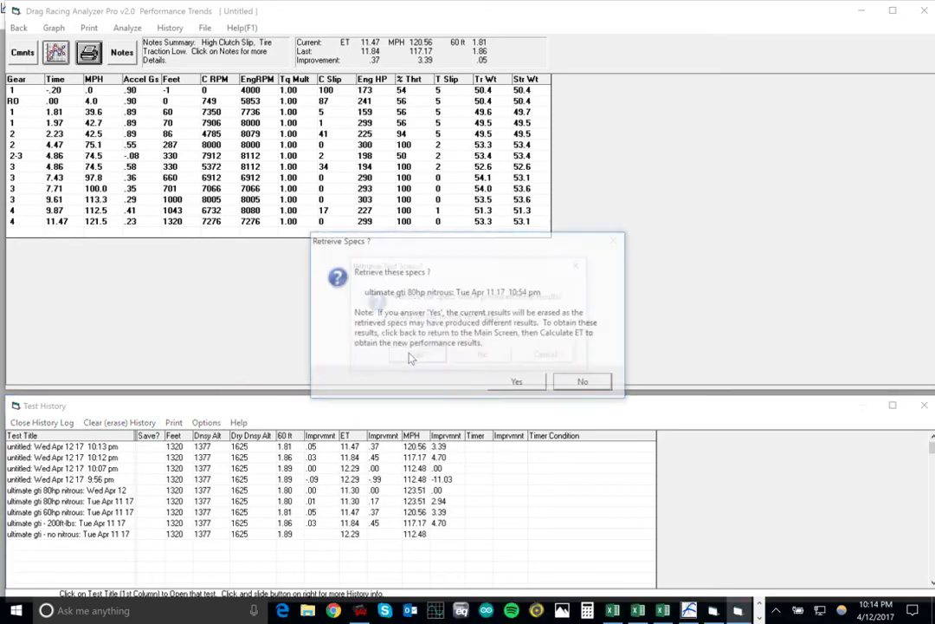
{"action": "left_click", "coordinate": [509, 326]}
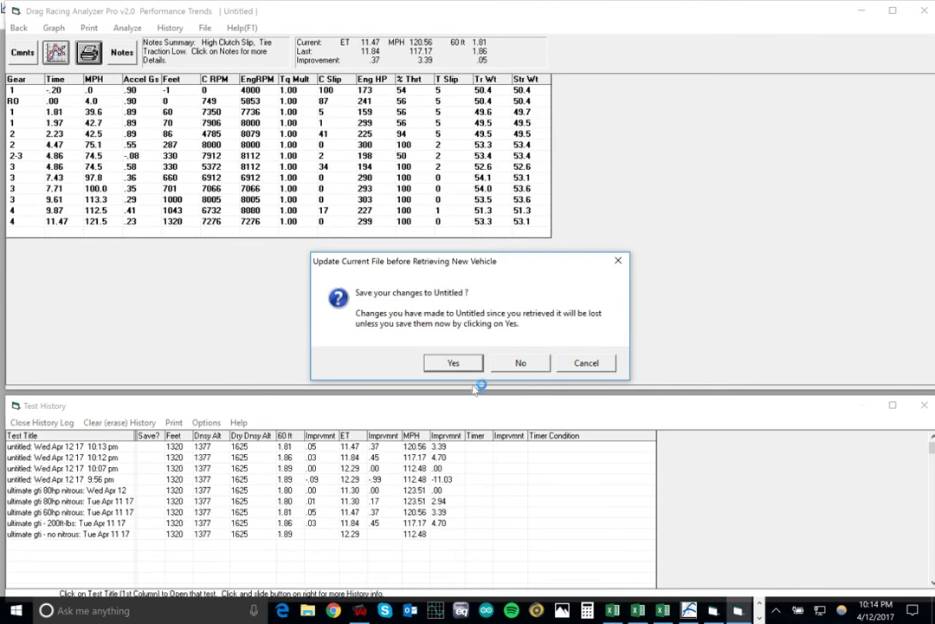
{"action": "left_click", "coordinate": [452, 363]}
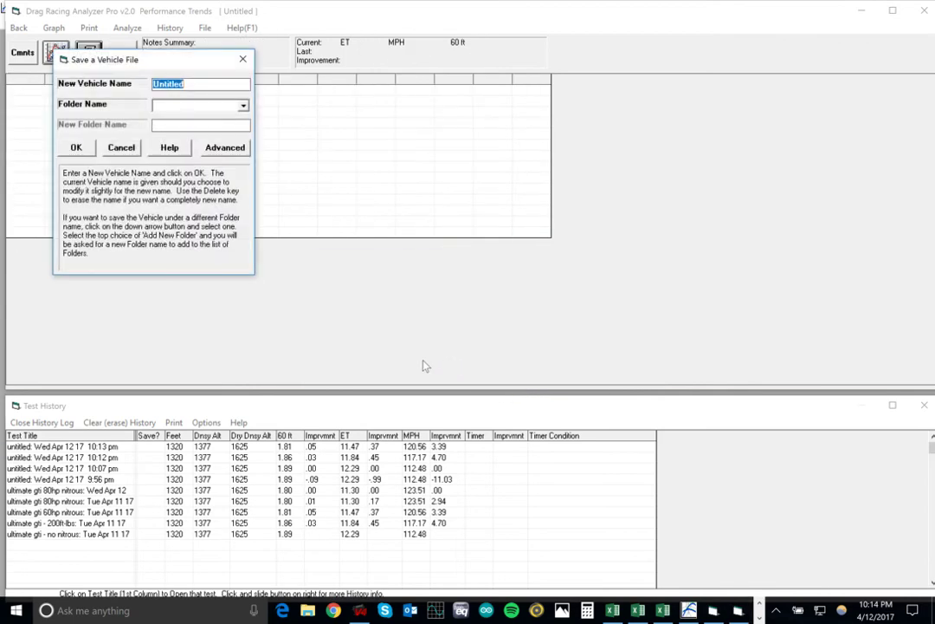
{"action": "left_click", "coordinate": [135, 148]}
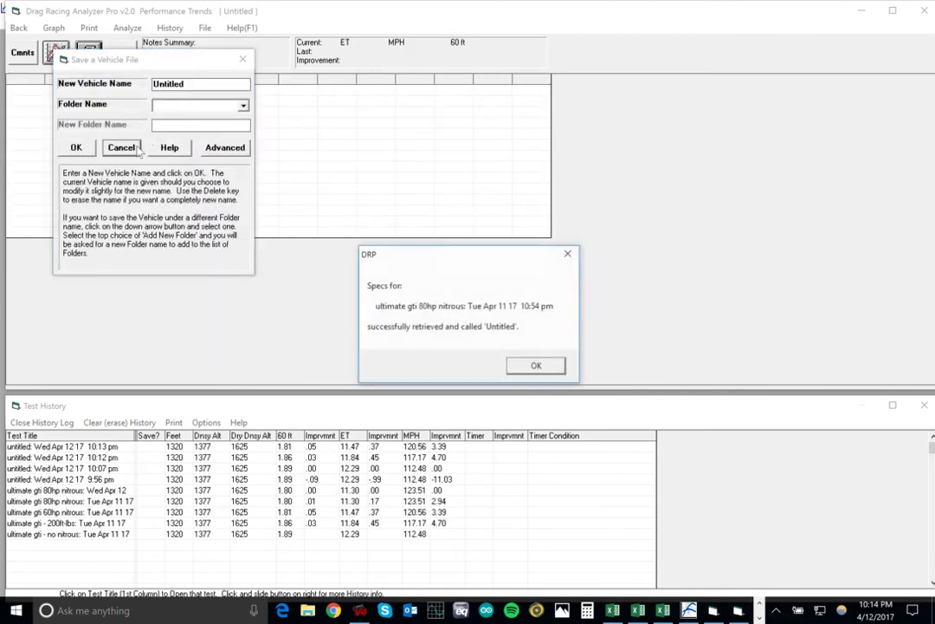
{"action": "left_click", "coordinate": [534, 368]}
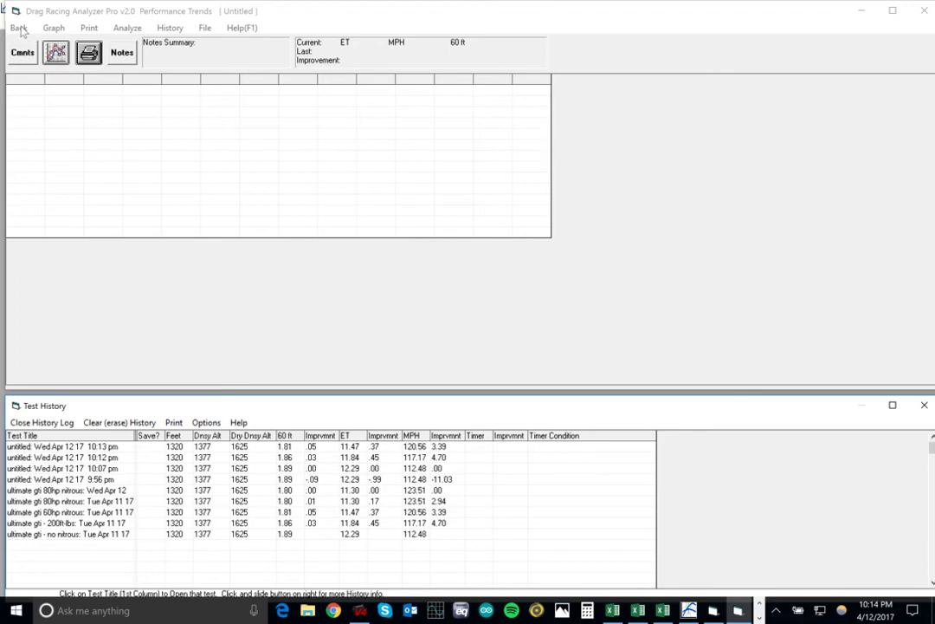
Step: Calculate the 80hp nitrous run, getting 11.30 ET at 123.51 MPH, 0.17 s quicker
{"action": "left_click", "coordinate": [20, 29]}
{"action": "left_click", "coordinate": [19, 29]}
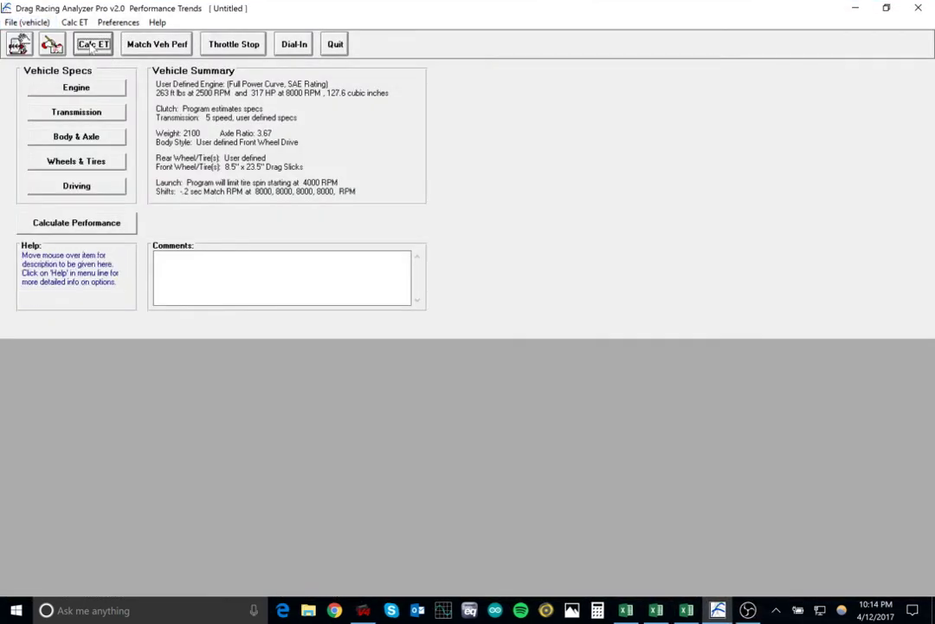
{"action": "left_click", "coordinate": [90, 45]}
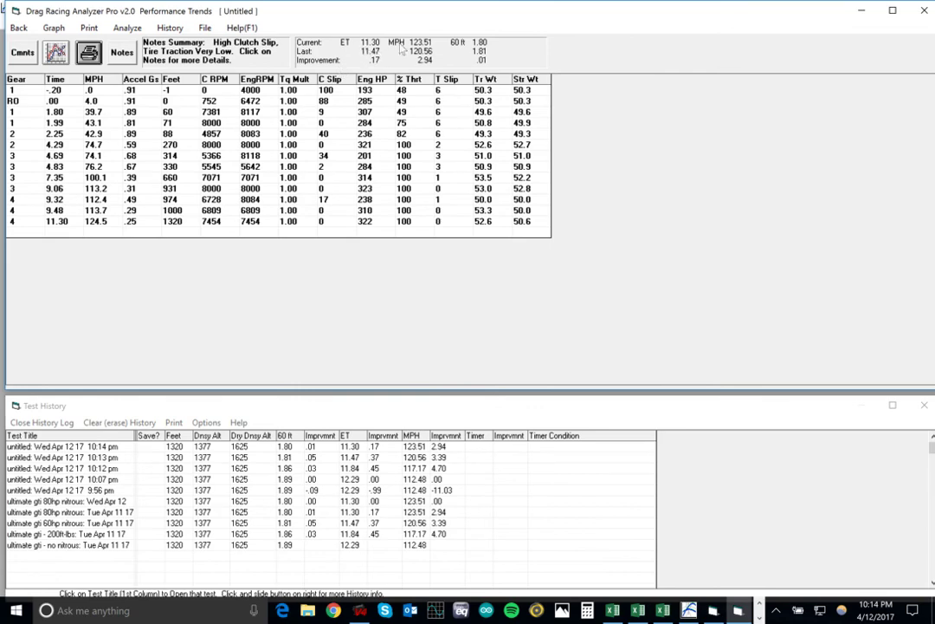
{"action": "left_click", "coordinate": [52, 51]}
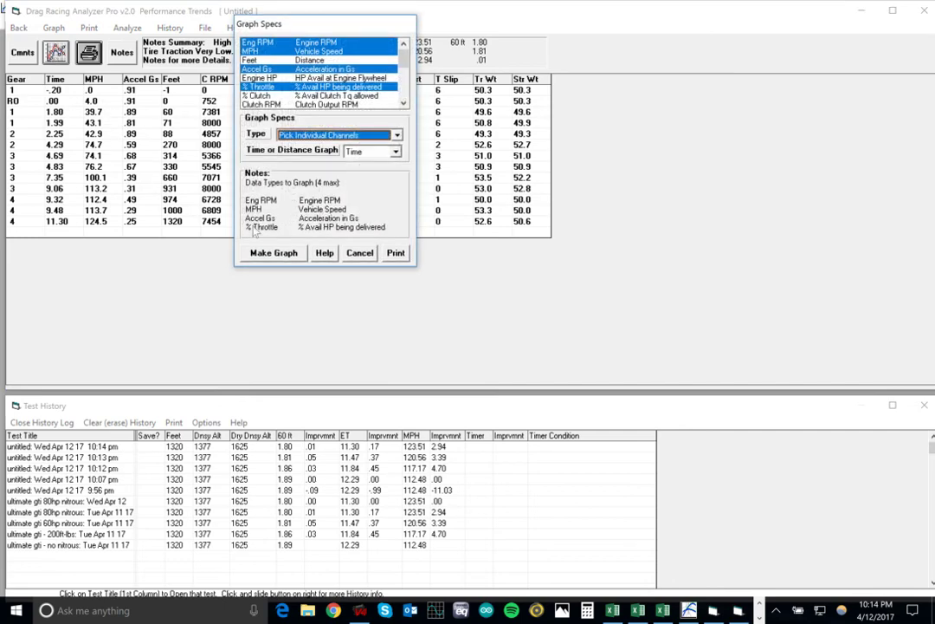
Step: Draw the Eng RPM, MPH, Accel Gs and % Throttle graph for the 80hp nitrous run
{"action": "left_click", "coordinate": [274, 252]}
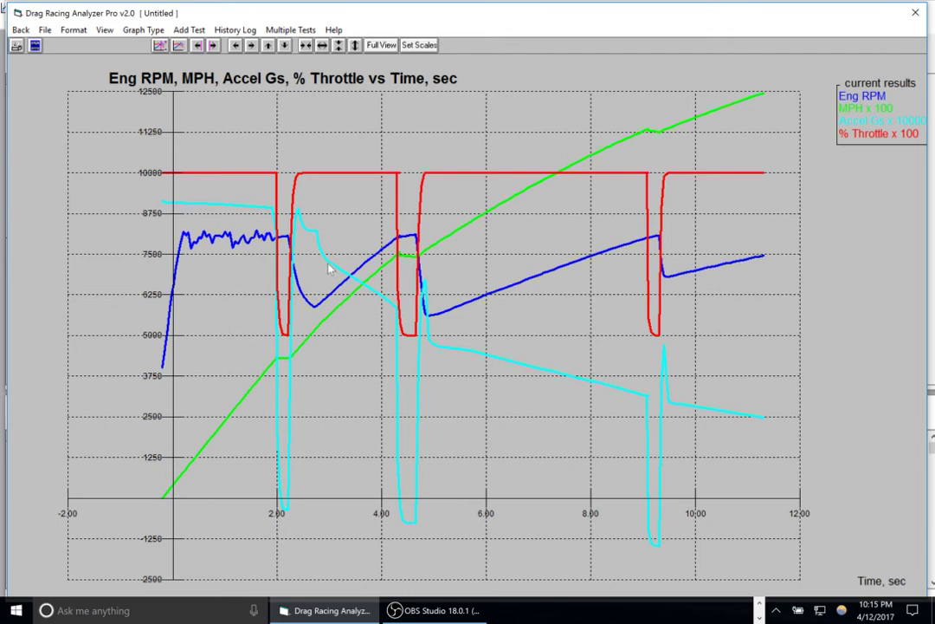
Step: Read 6555 RPM and 59.4 mph at full throttle at 3.2 s, then switch to OBS Studio
{"action": "left_click", "coordinate": [336, 311]}
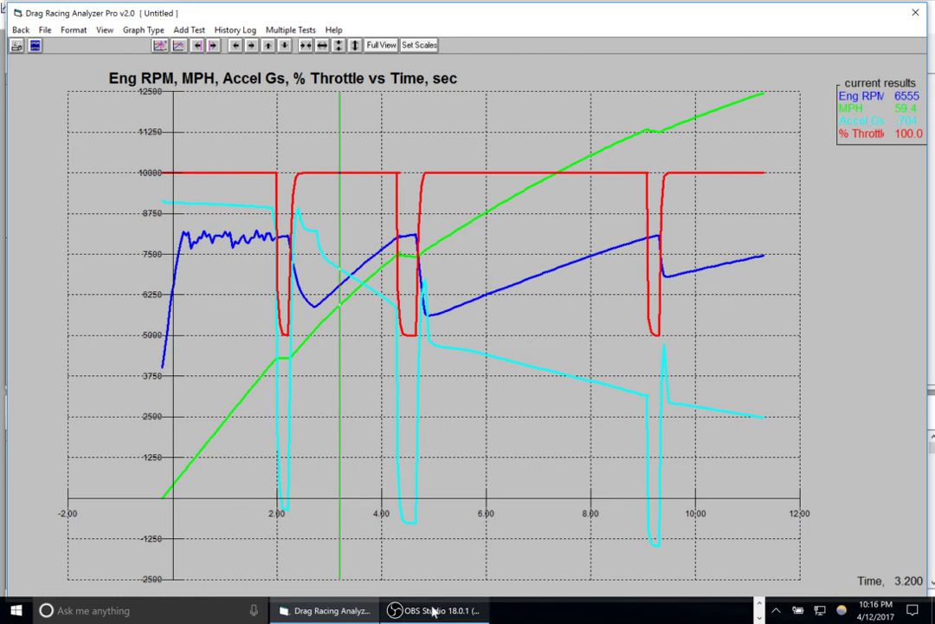
{"action": "mouse_move", "coordinate": [431, 613]}
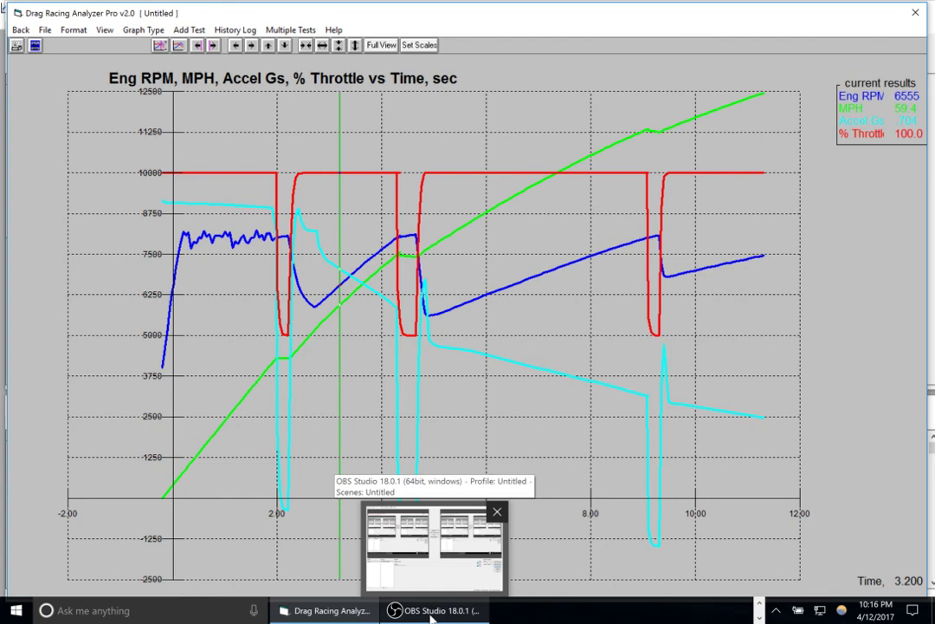
{"action": "left_click", "coordinate": [431, 611]}
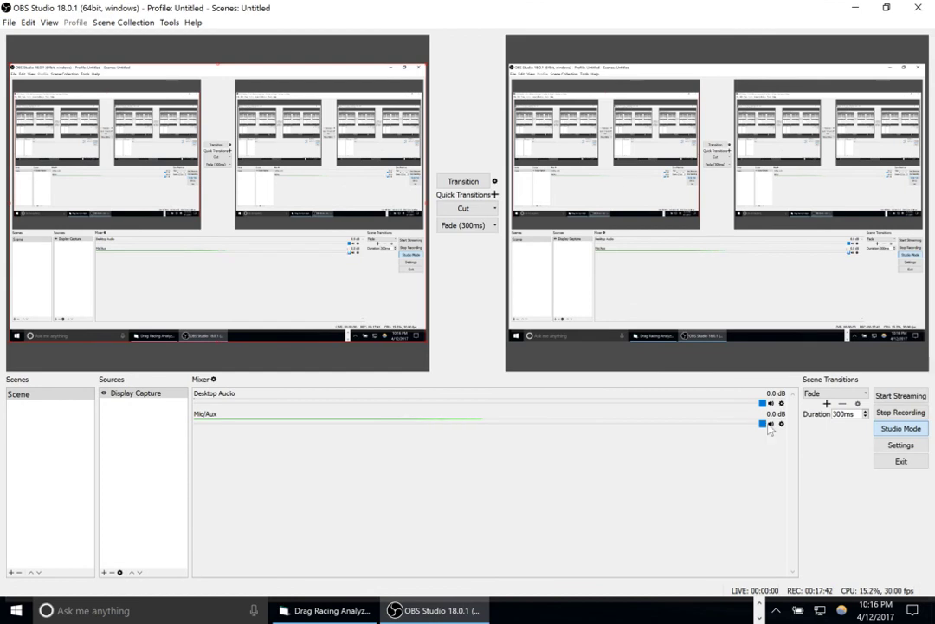